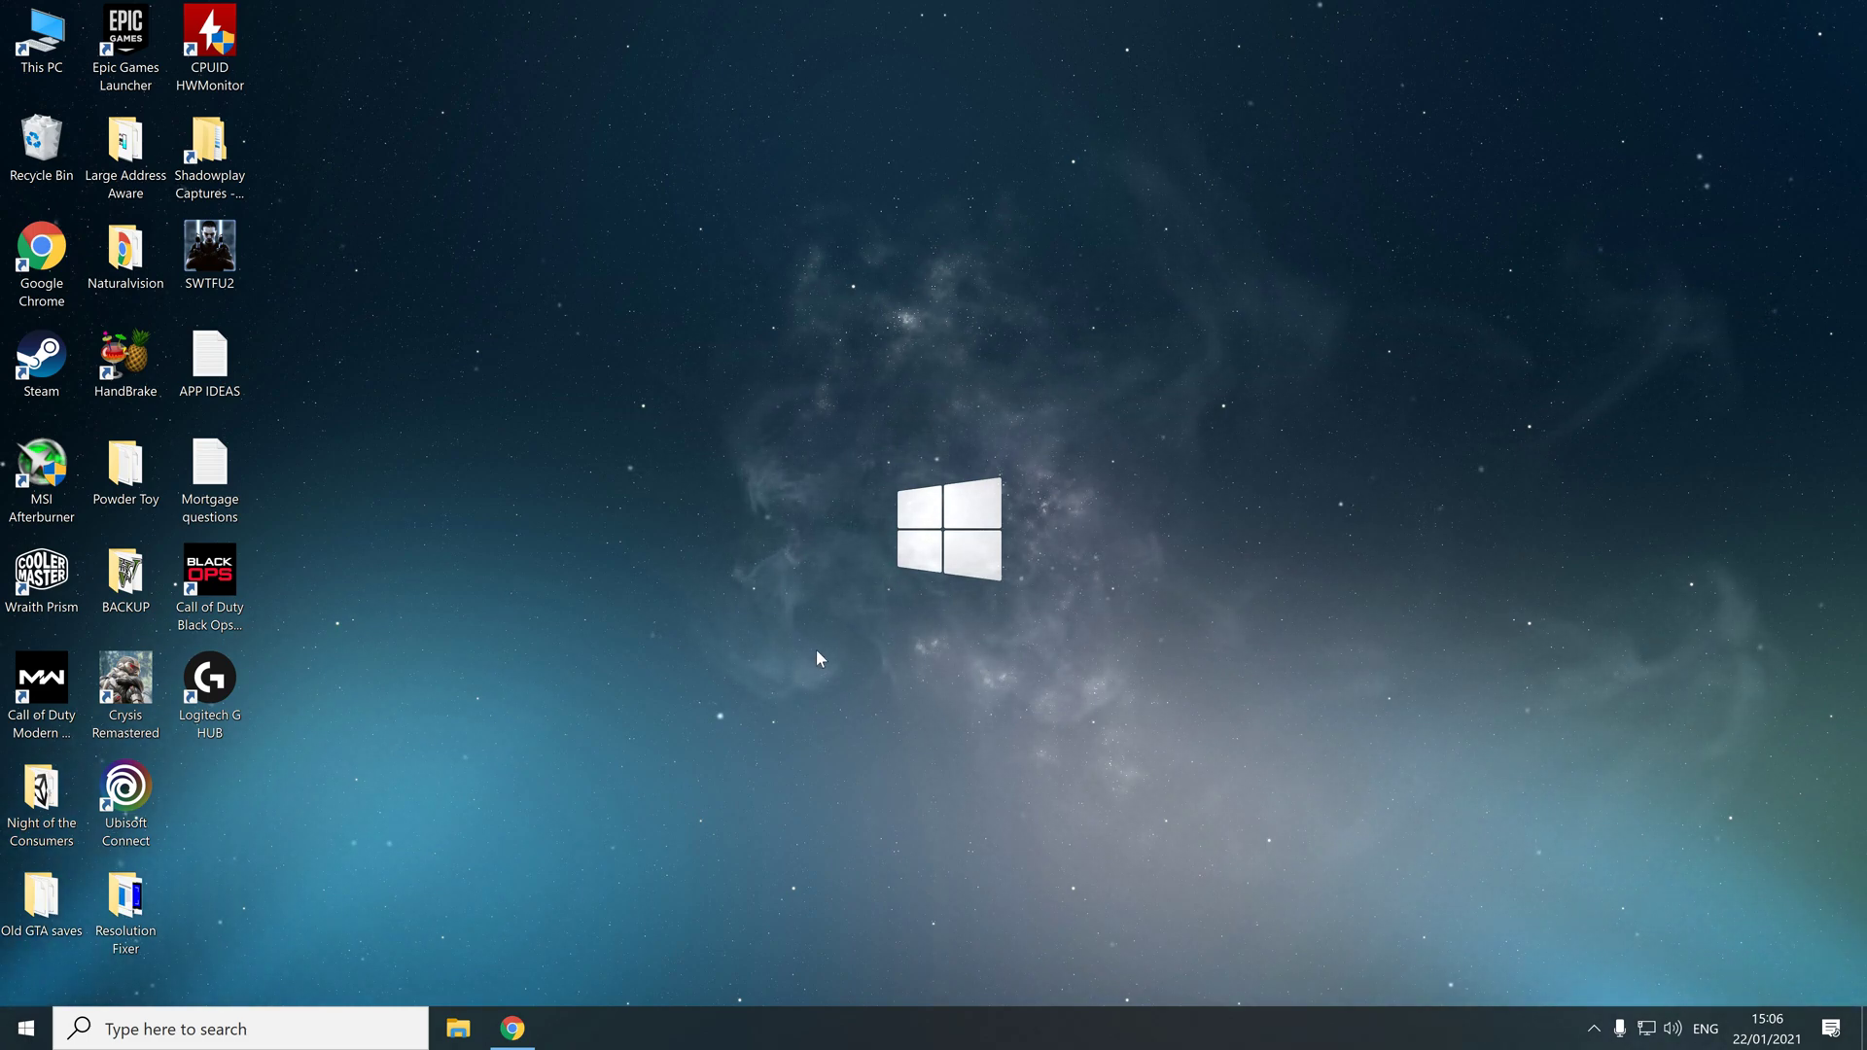
Step: Restore Chrome from the taskbar, showing page 2 of the DIERYA DK63 driver forum thread
left_click(514, 1029)
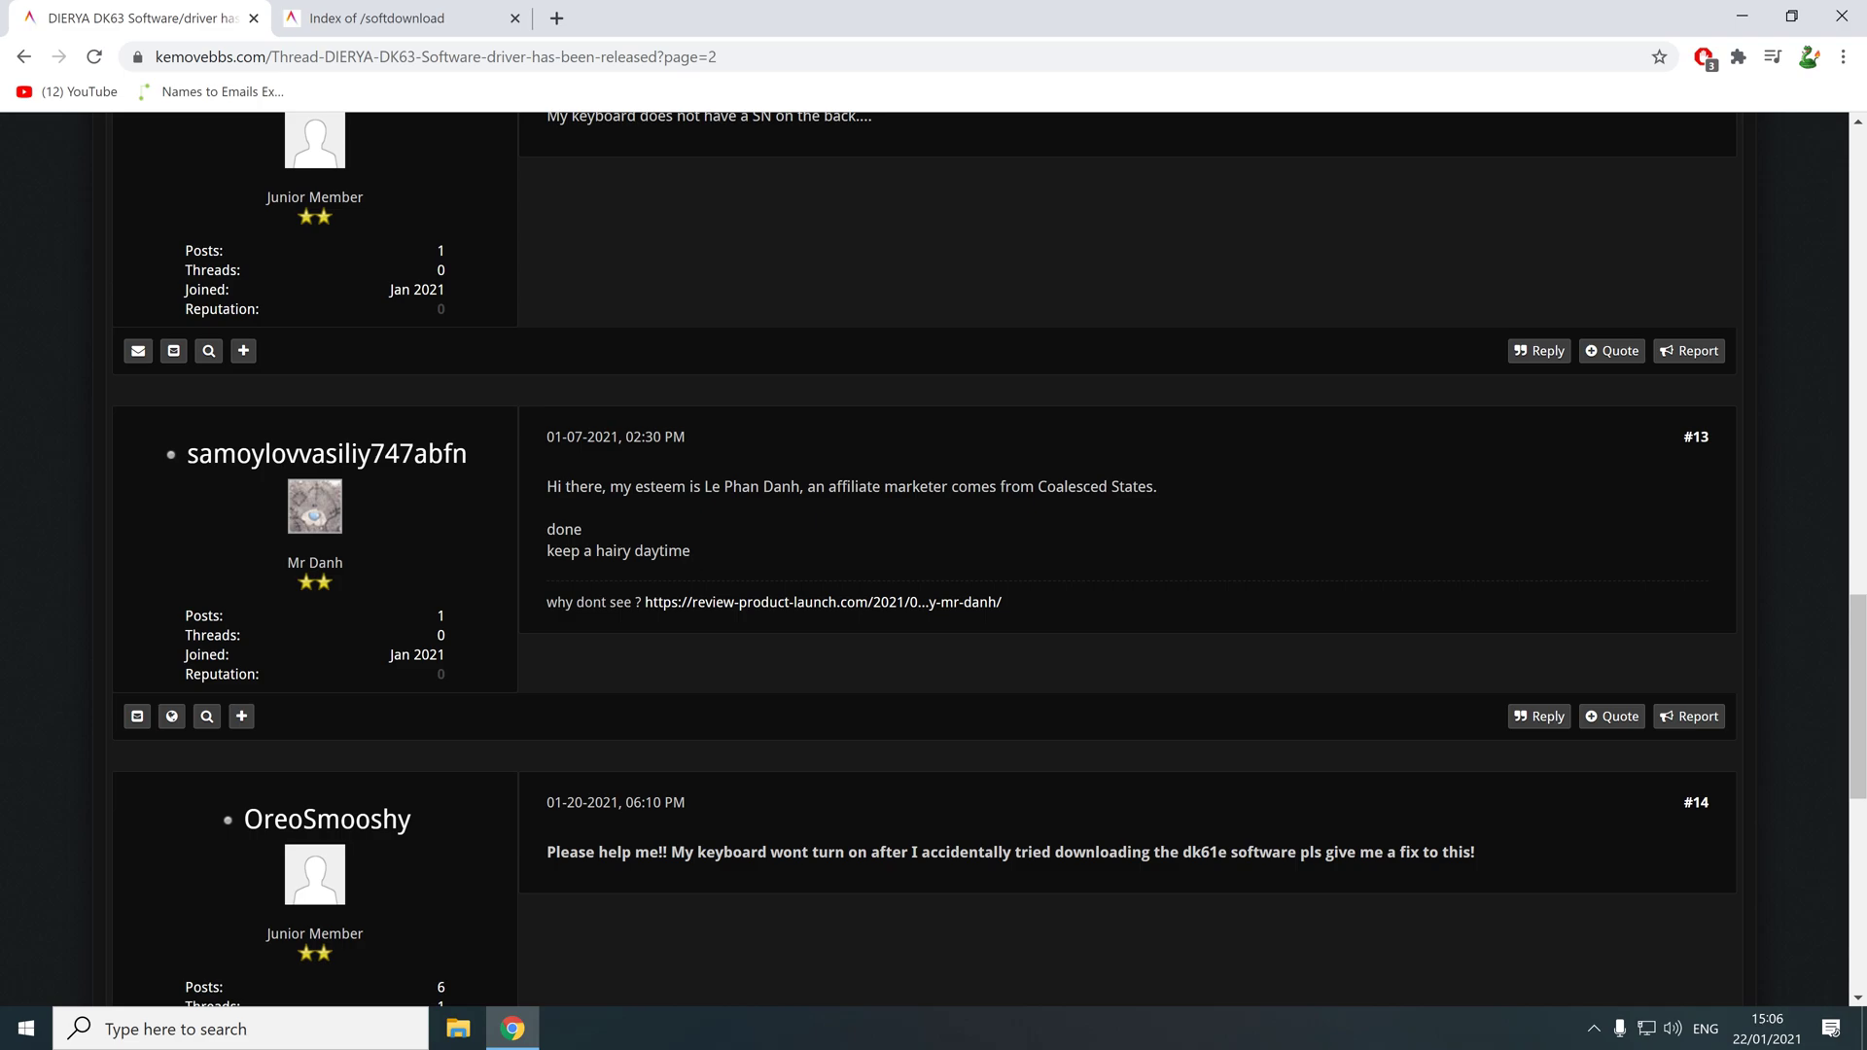
Step: Read post #13, visit the DIERYA DK63 board via forum home, then show the softdownload index
left_click_drag(698, 555, 548, 552)
left_click(764, 566)
scroll(1420, 557, "up", 1)
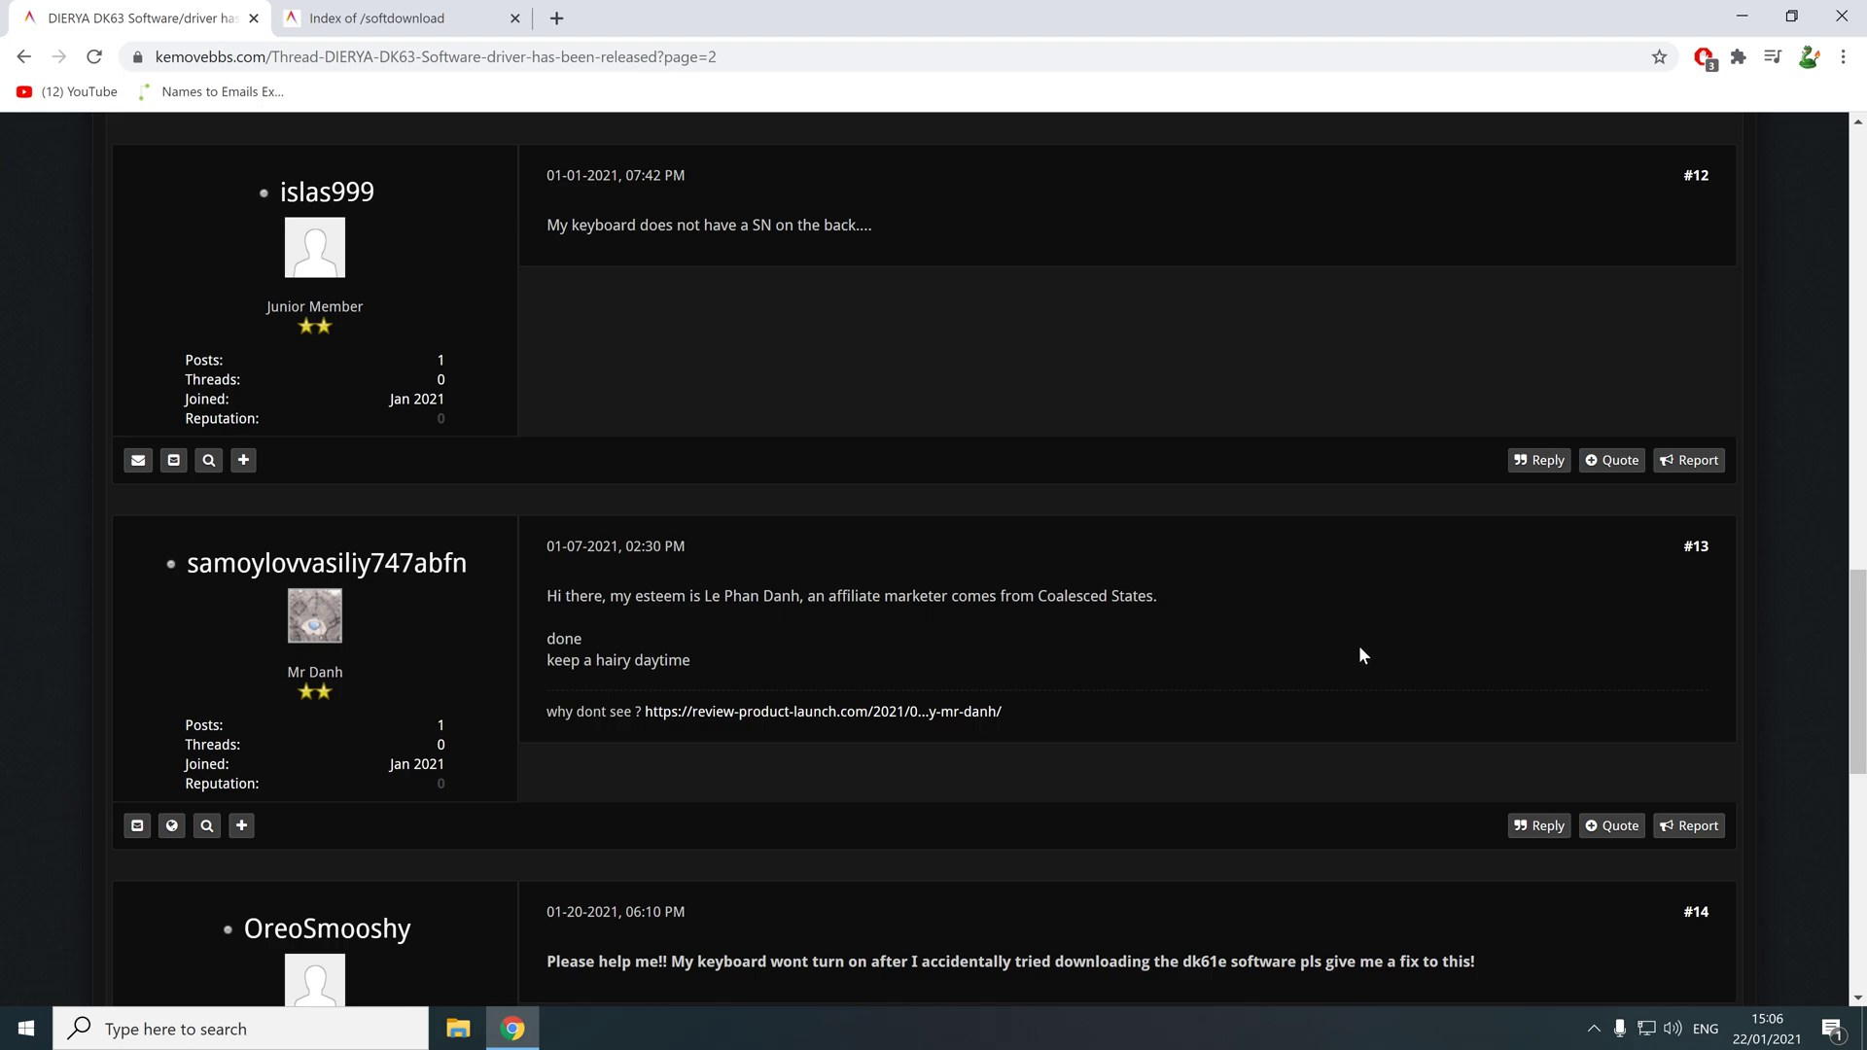
scroll(1093, 407, "up", 1)
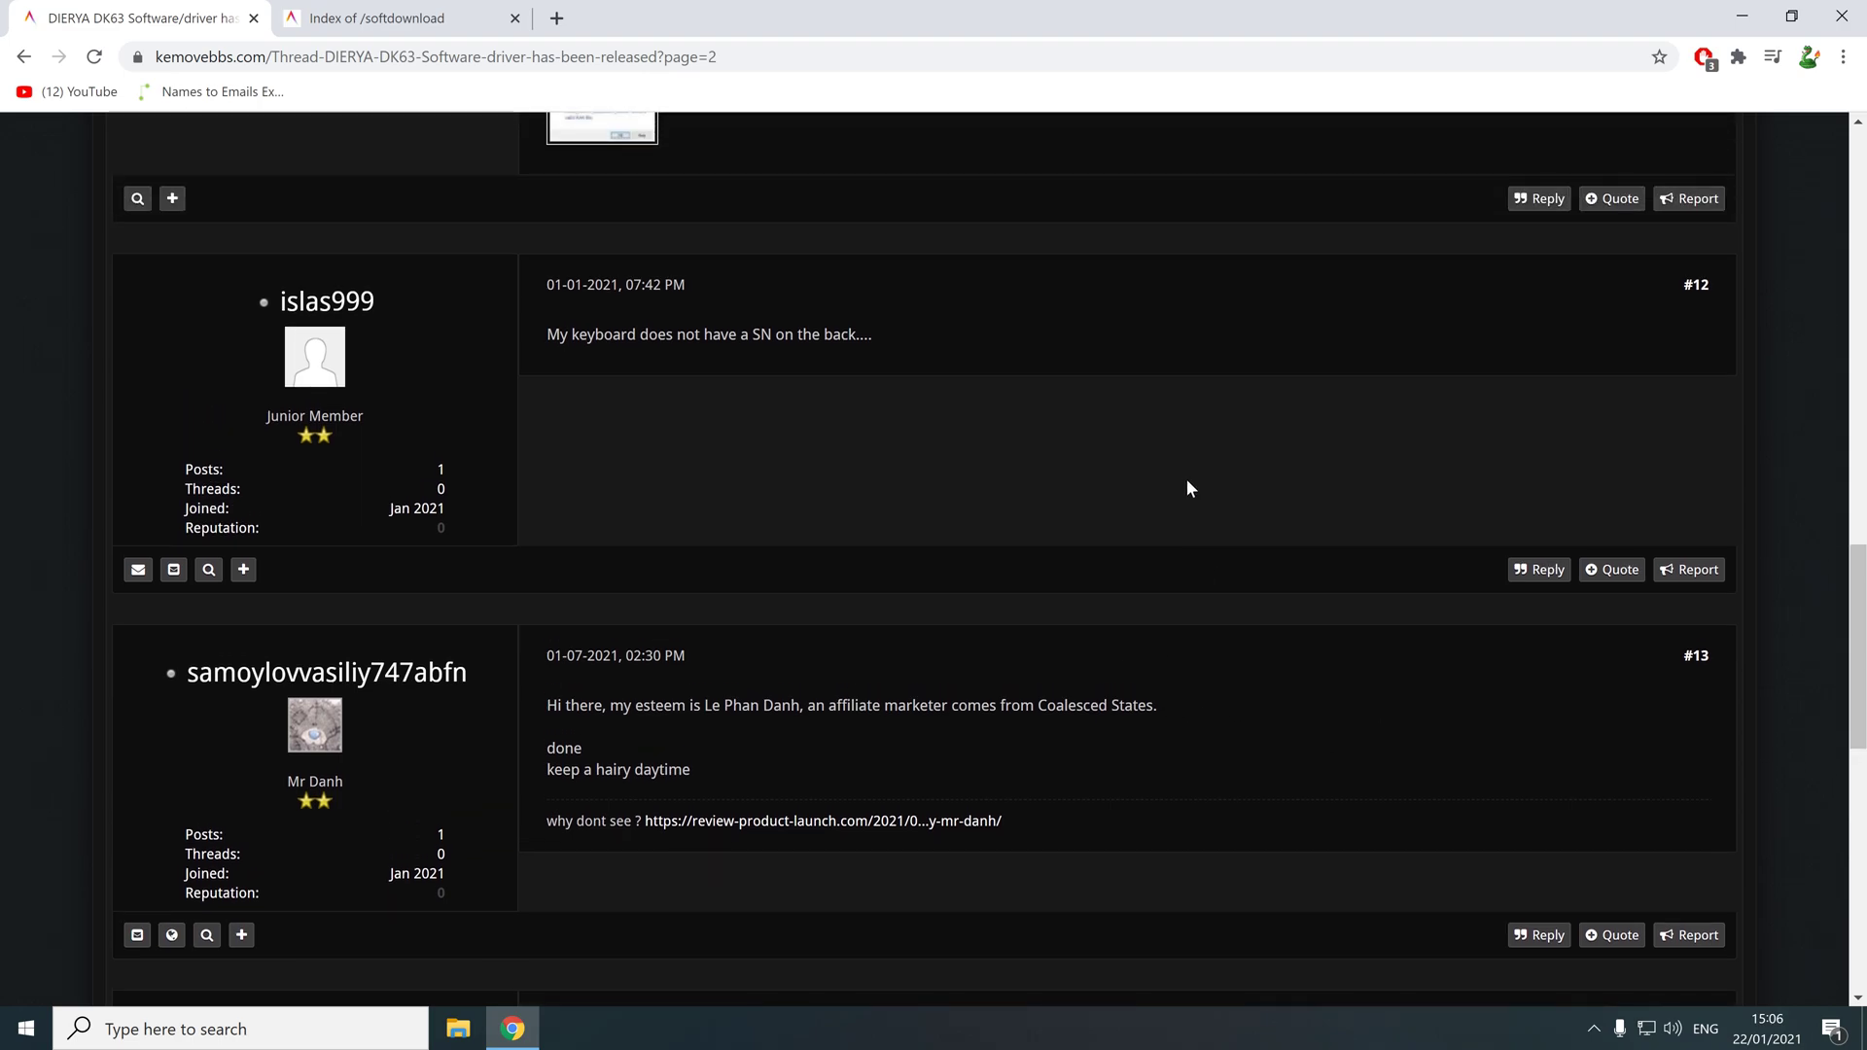
scroll(1181, 481, "down", 1)
scroll(1128, 471, "up", 2)
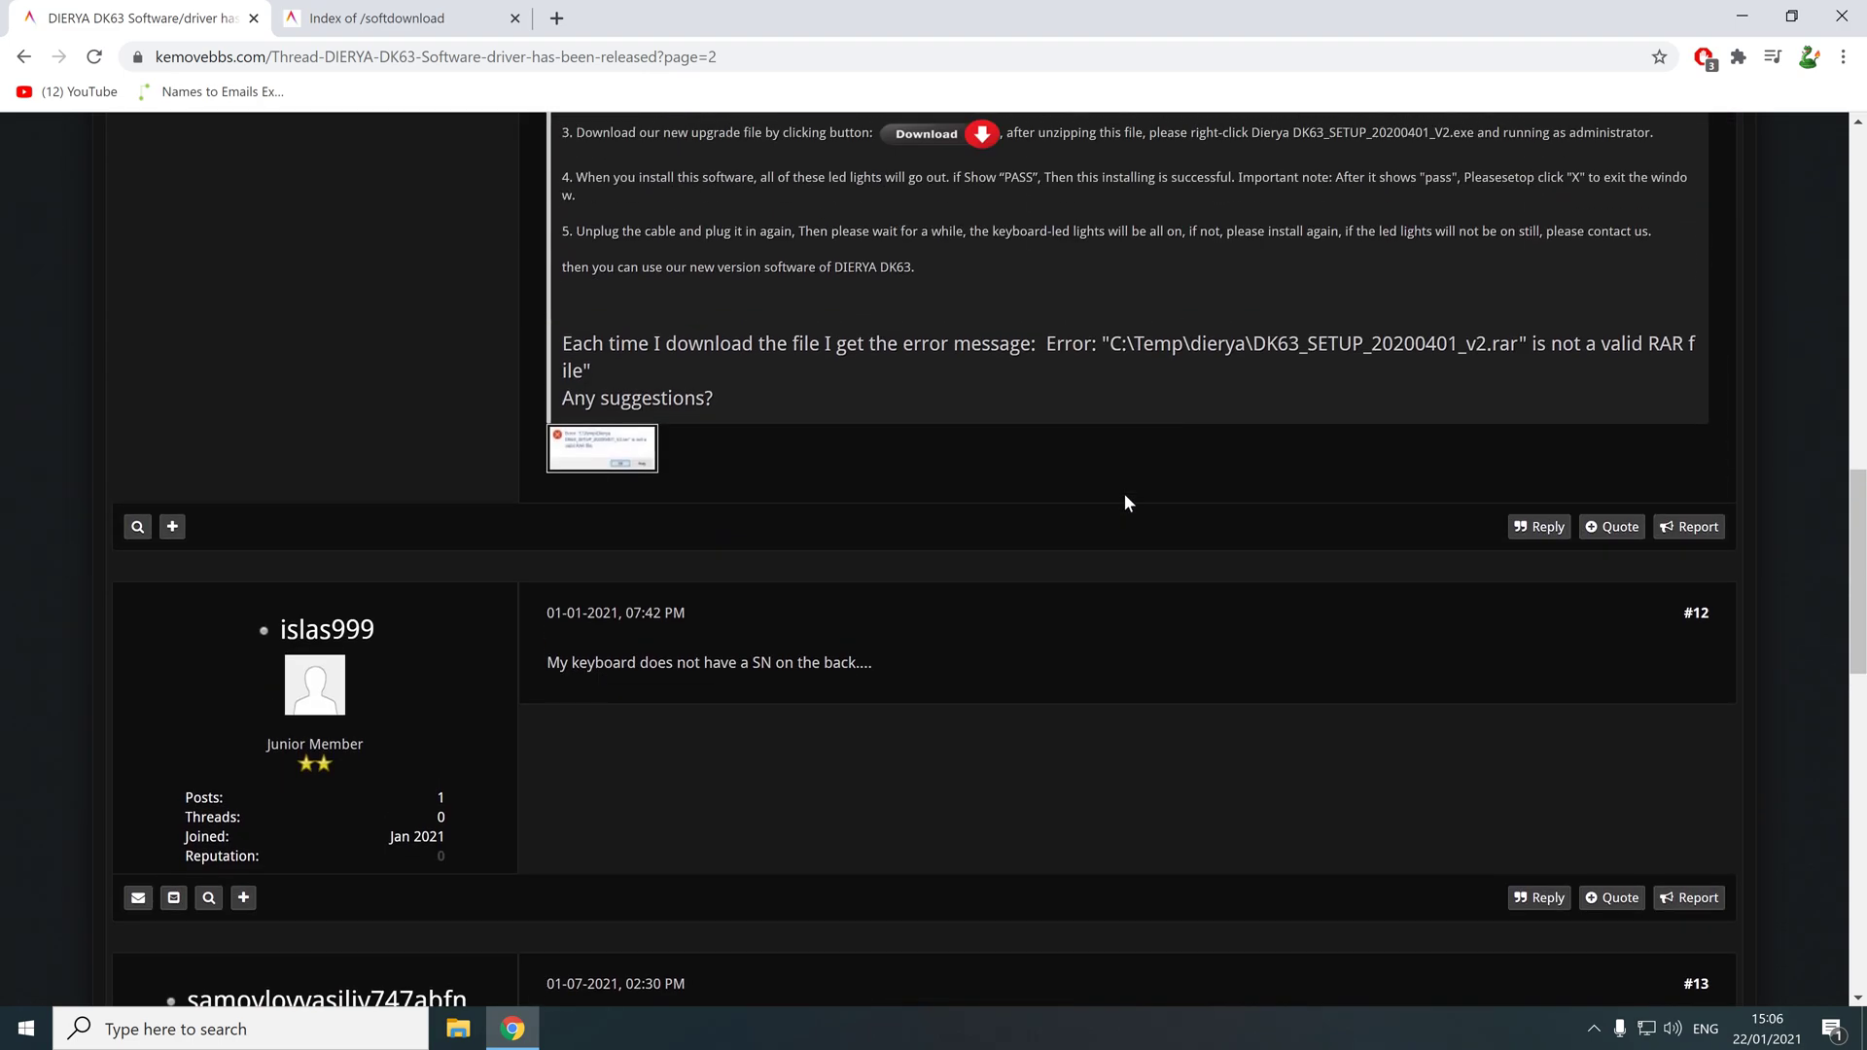
scroll(1125, 493, "down", 3)
scroll(1125, 492, "down", 2)
scroll(1172, 454, "down", 1)
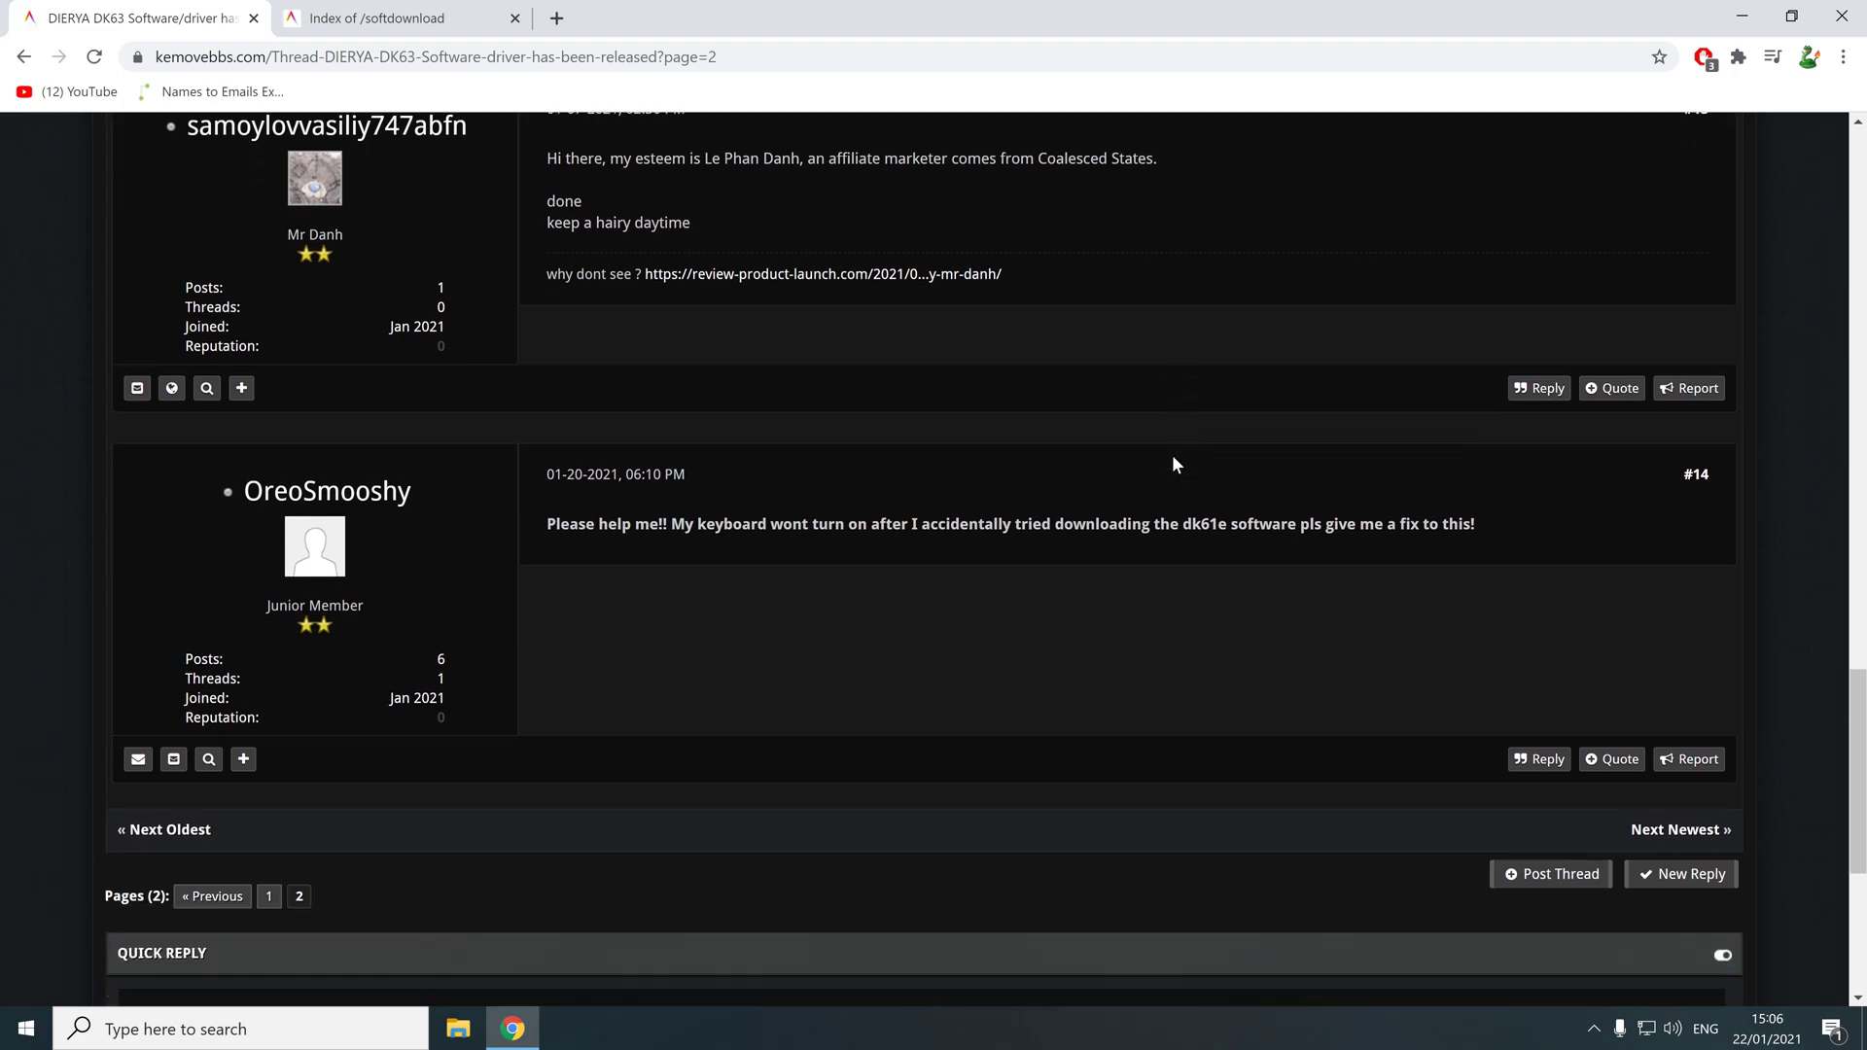
scroll(1177, 505, "up", 3)
scroll(1142, 545, "up", 6)
scroll(1109, 561, "up", 6)
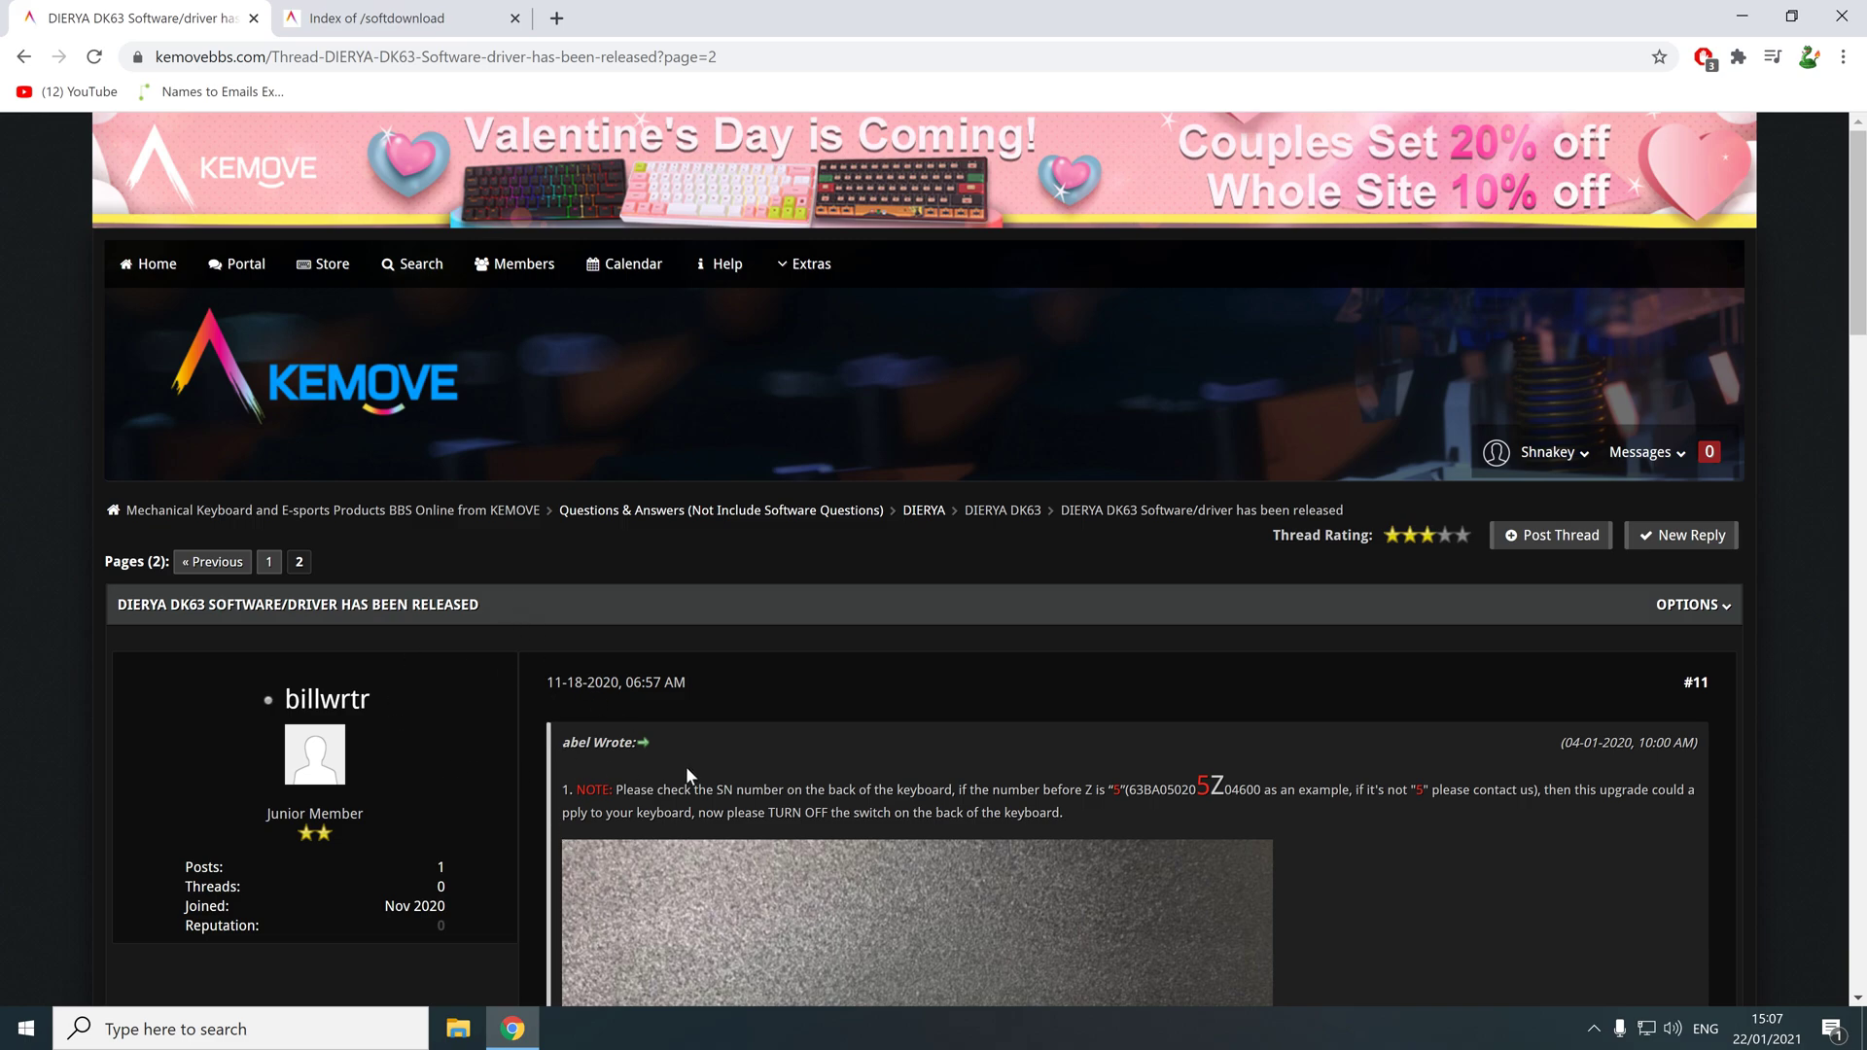
left_click(405, 444)
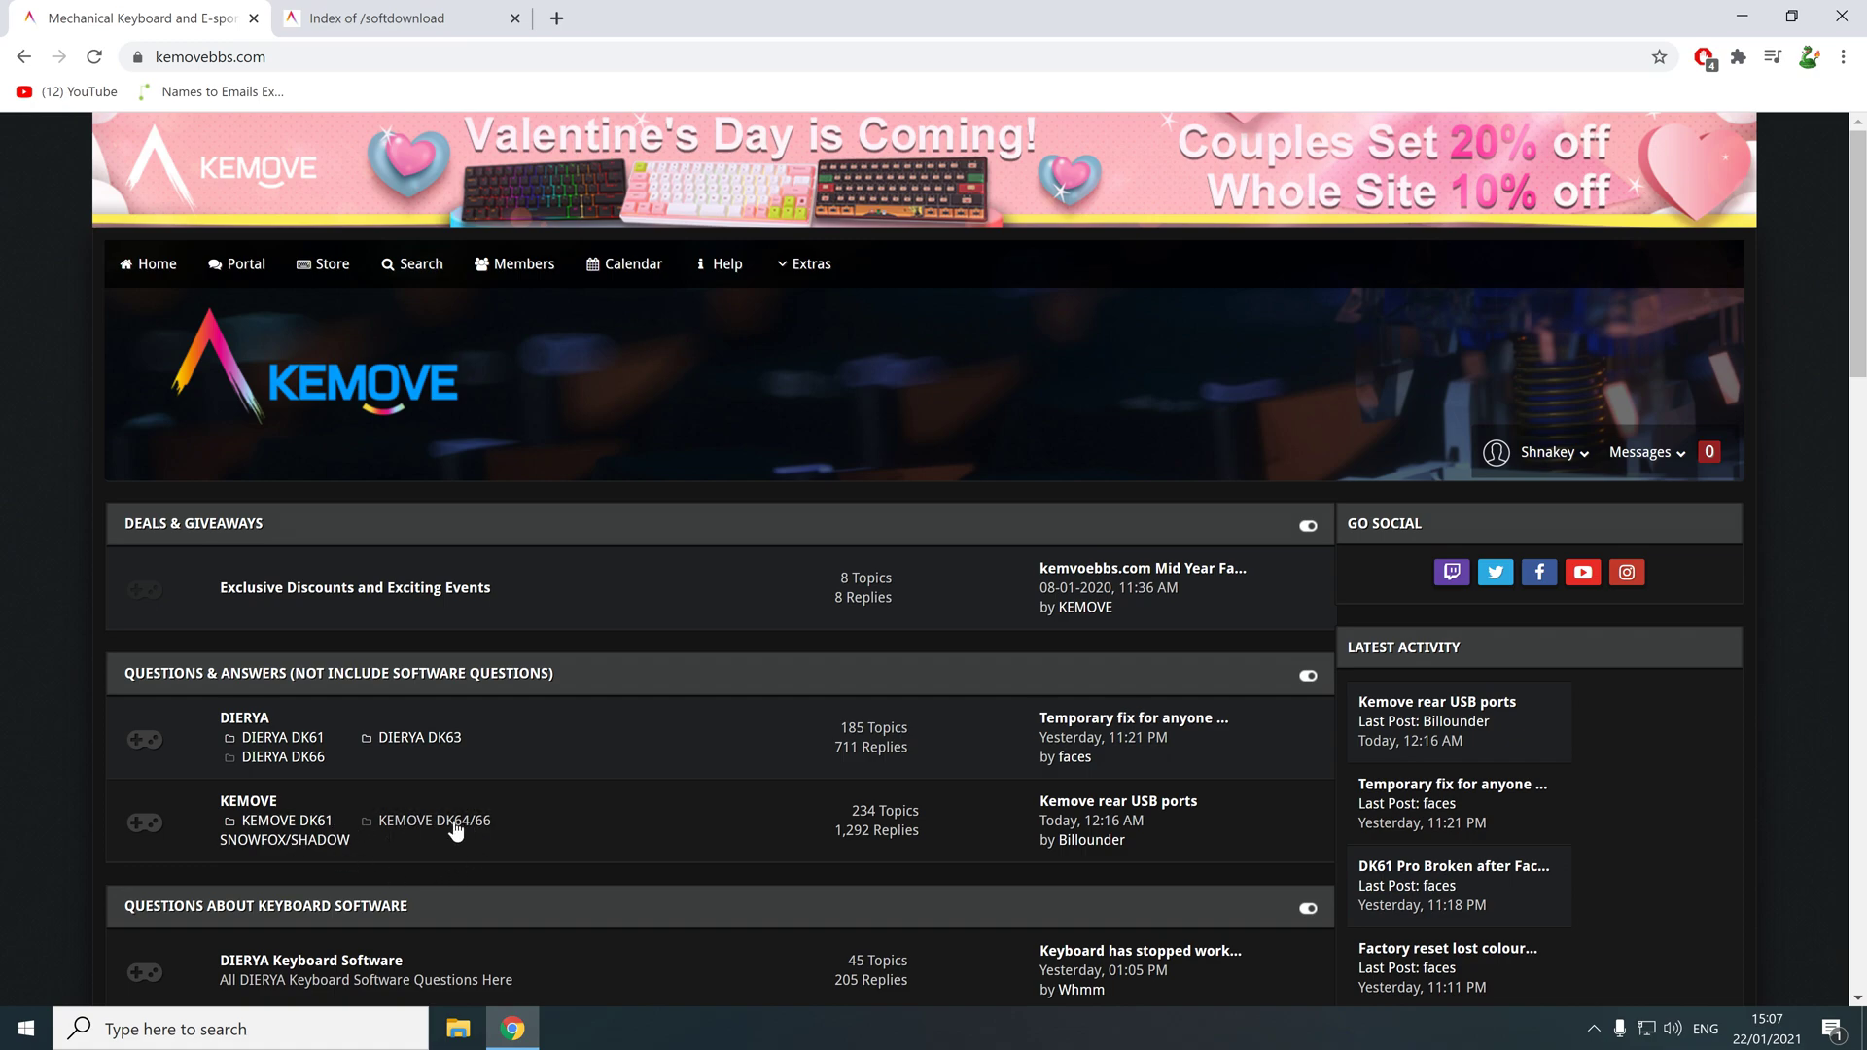
left_click(418, 736)
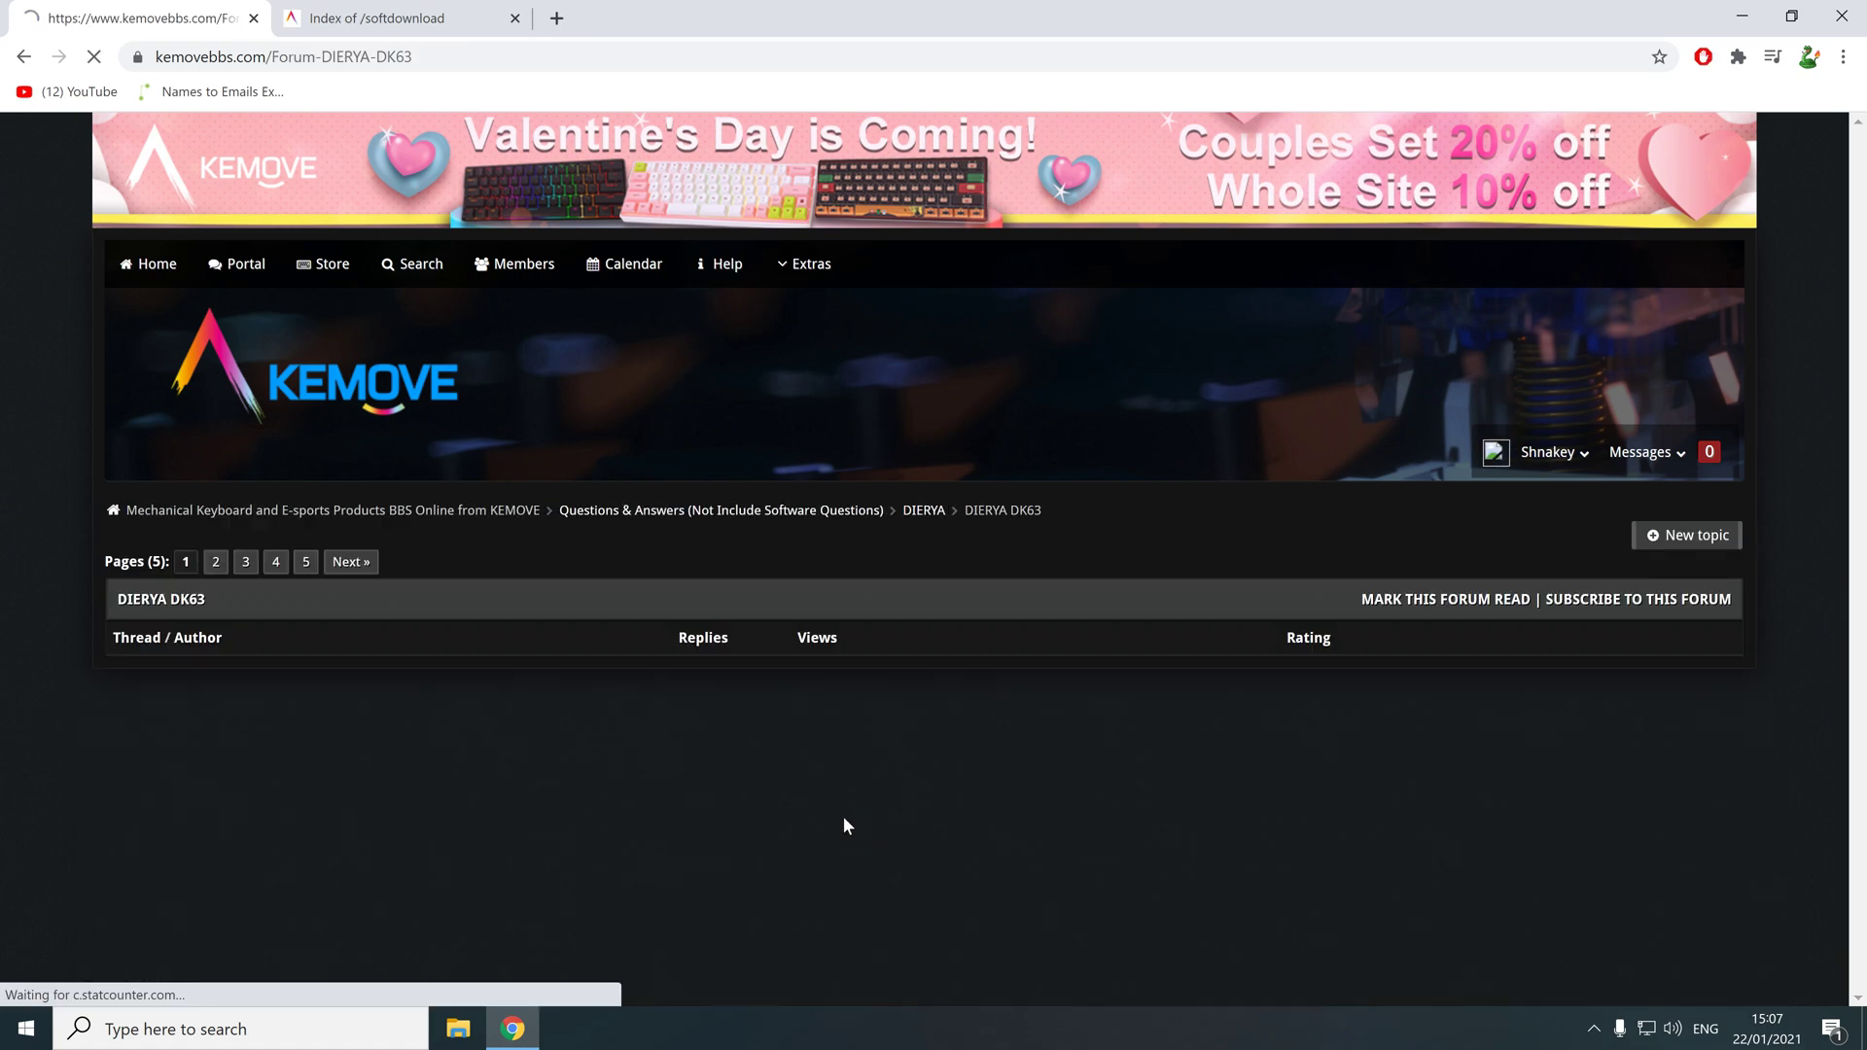
scroll(844, 816, "down", 3)
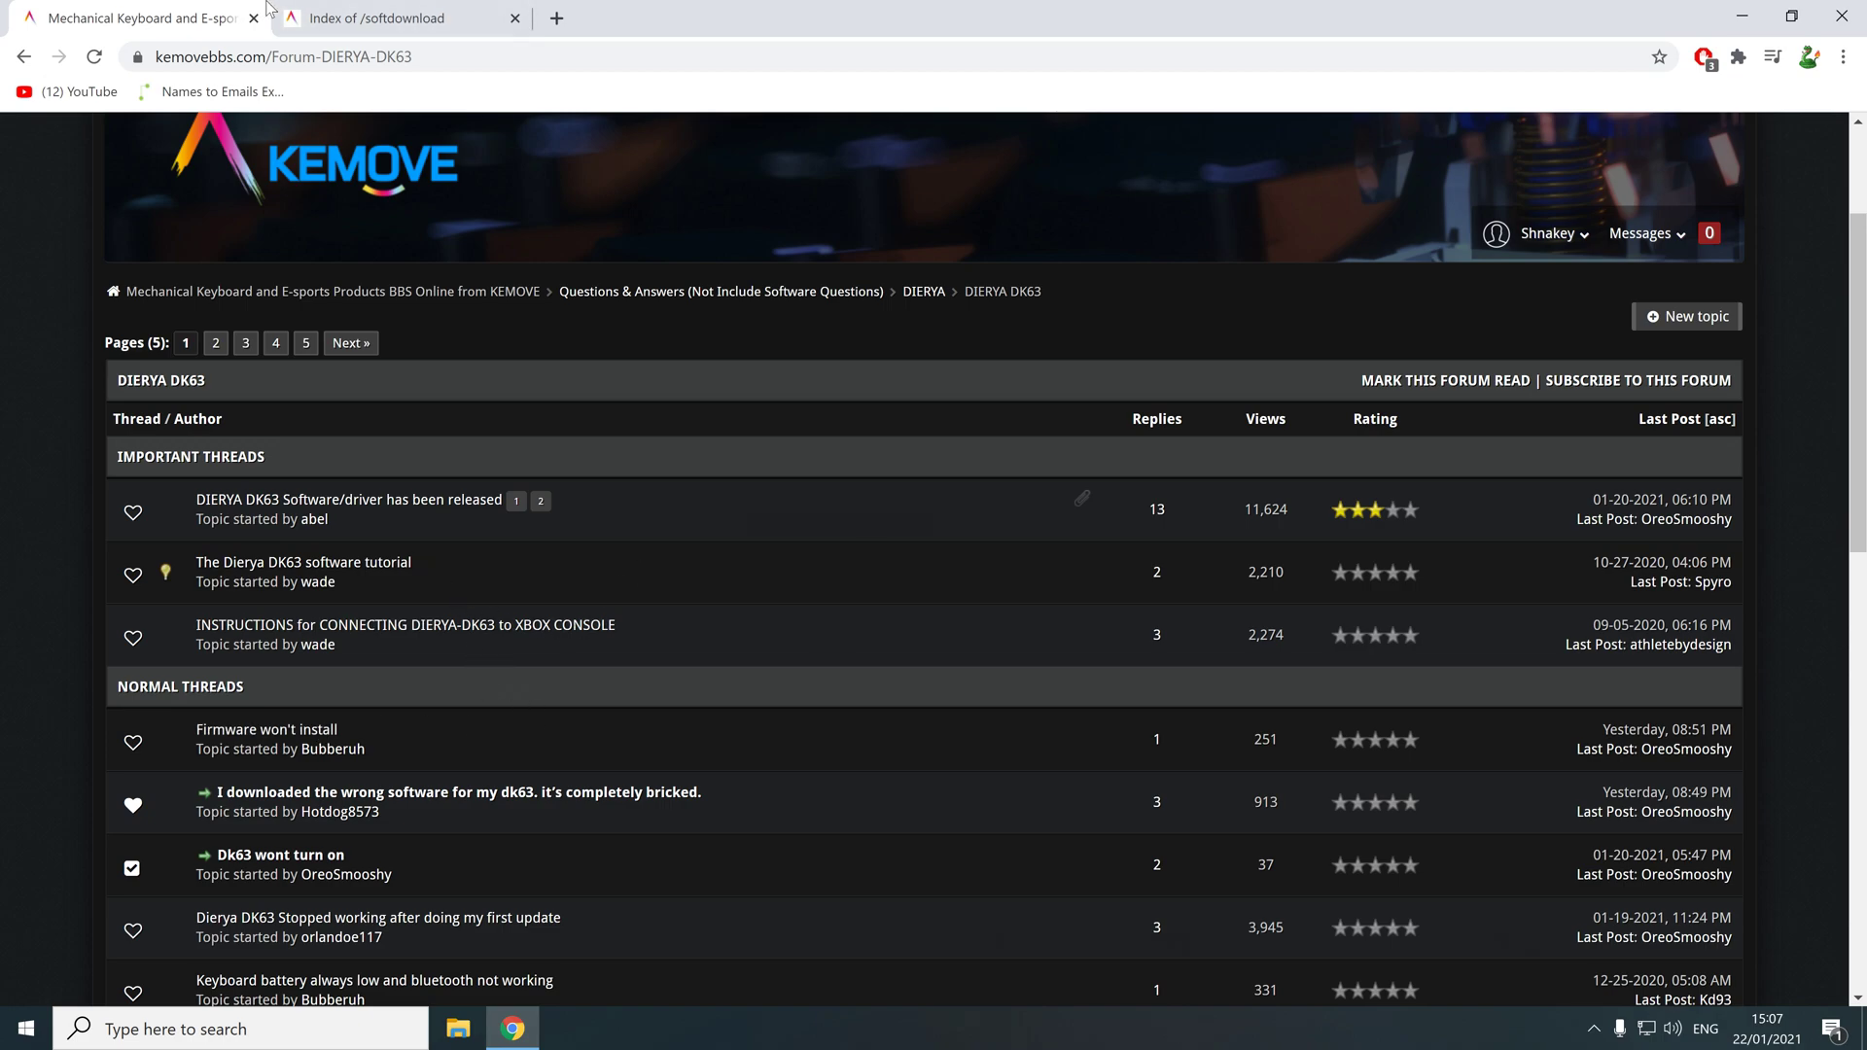
left_click(376, 18)
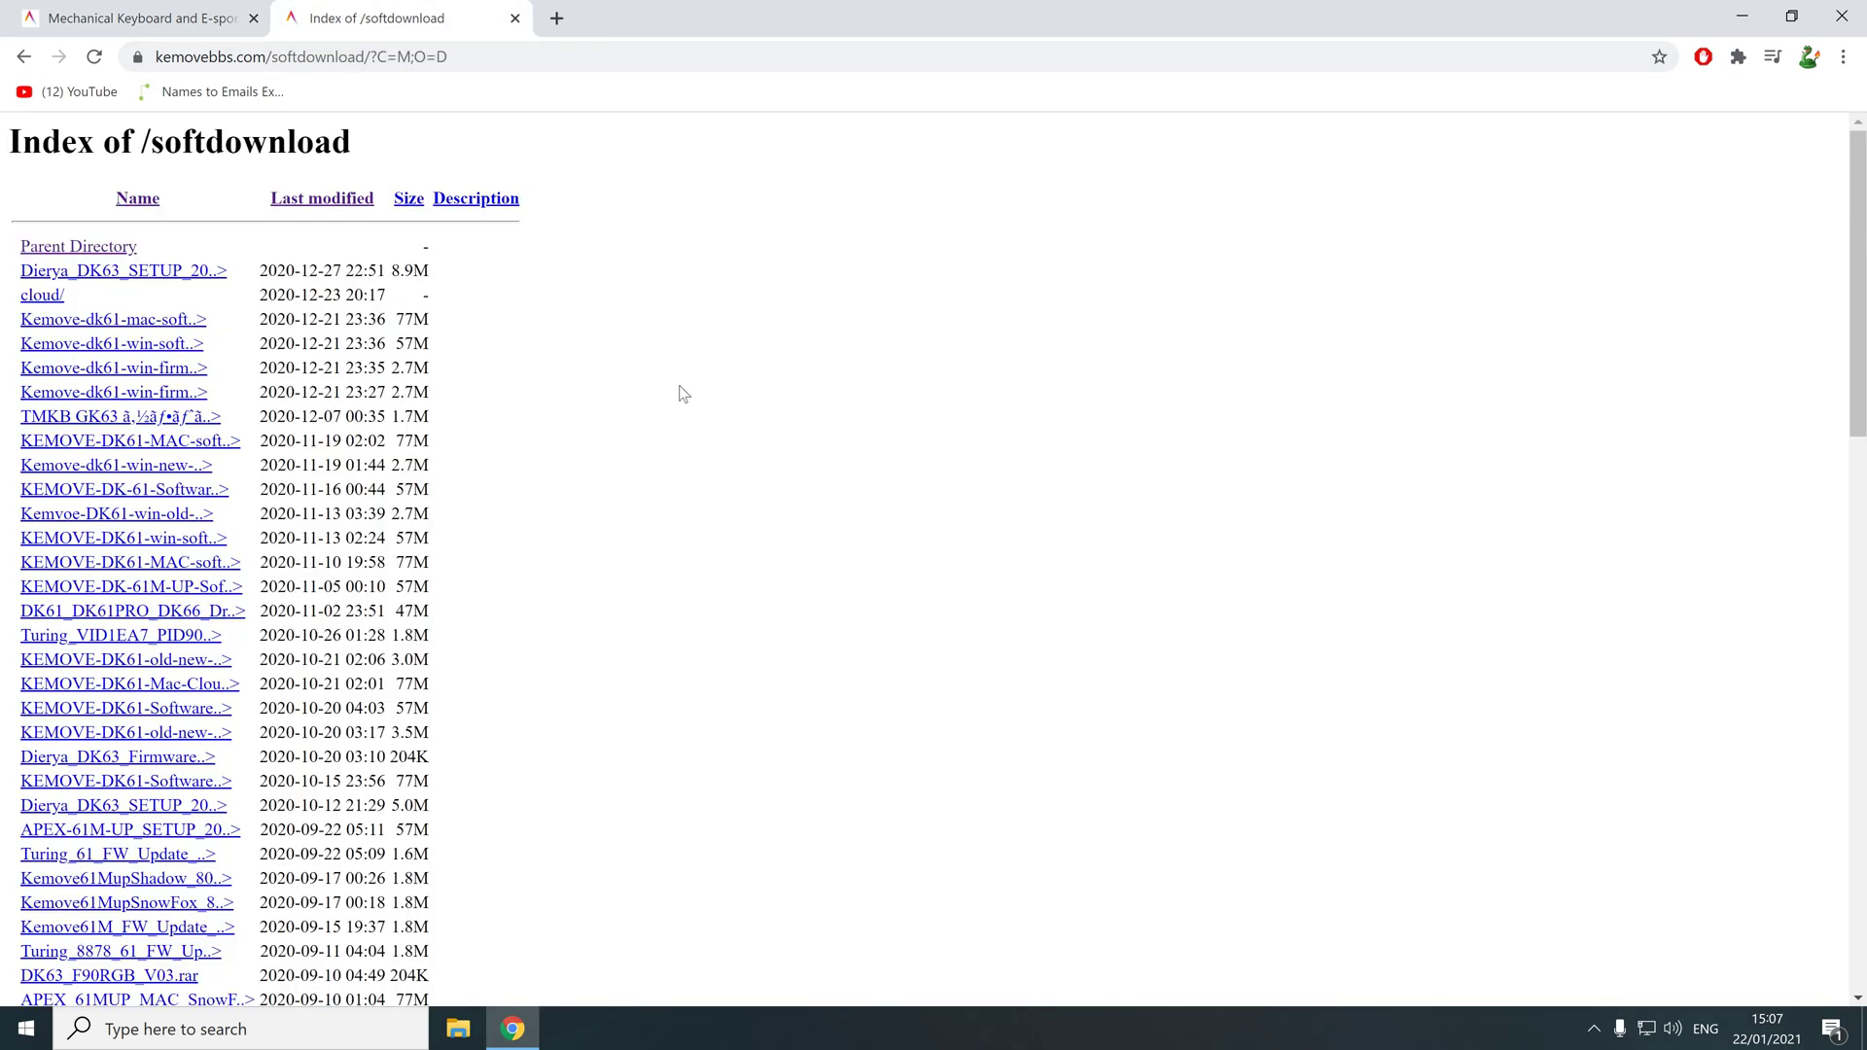
Step: Re-sort the index newest first and download the 2020-12-27 Dierya_DK63_SETUP zip
left_click(324, 204)
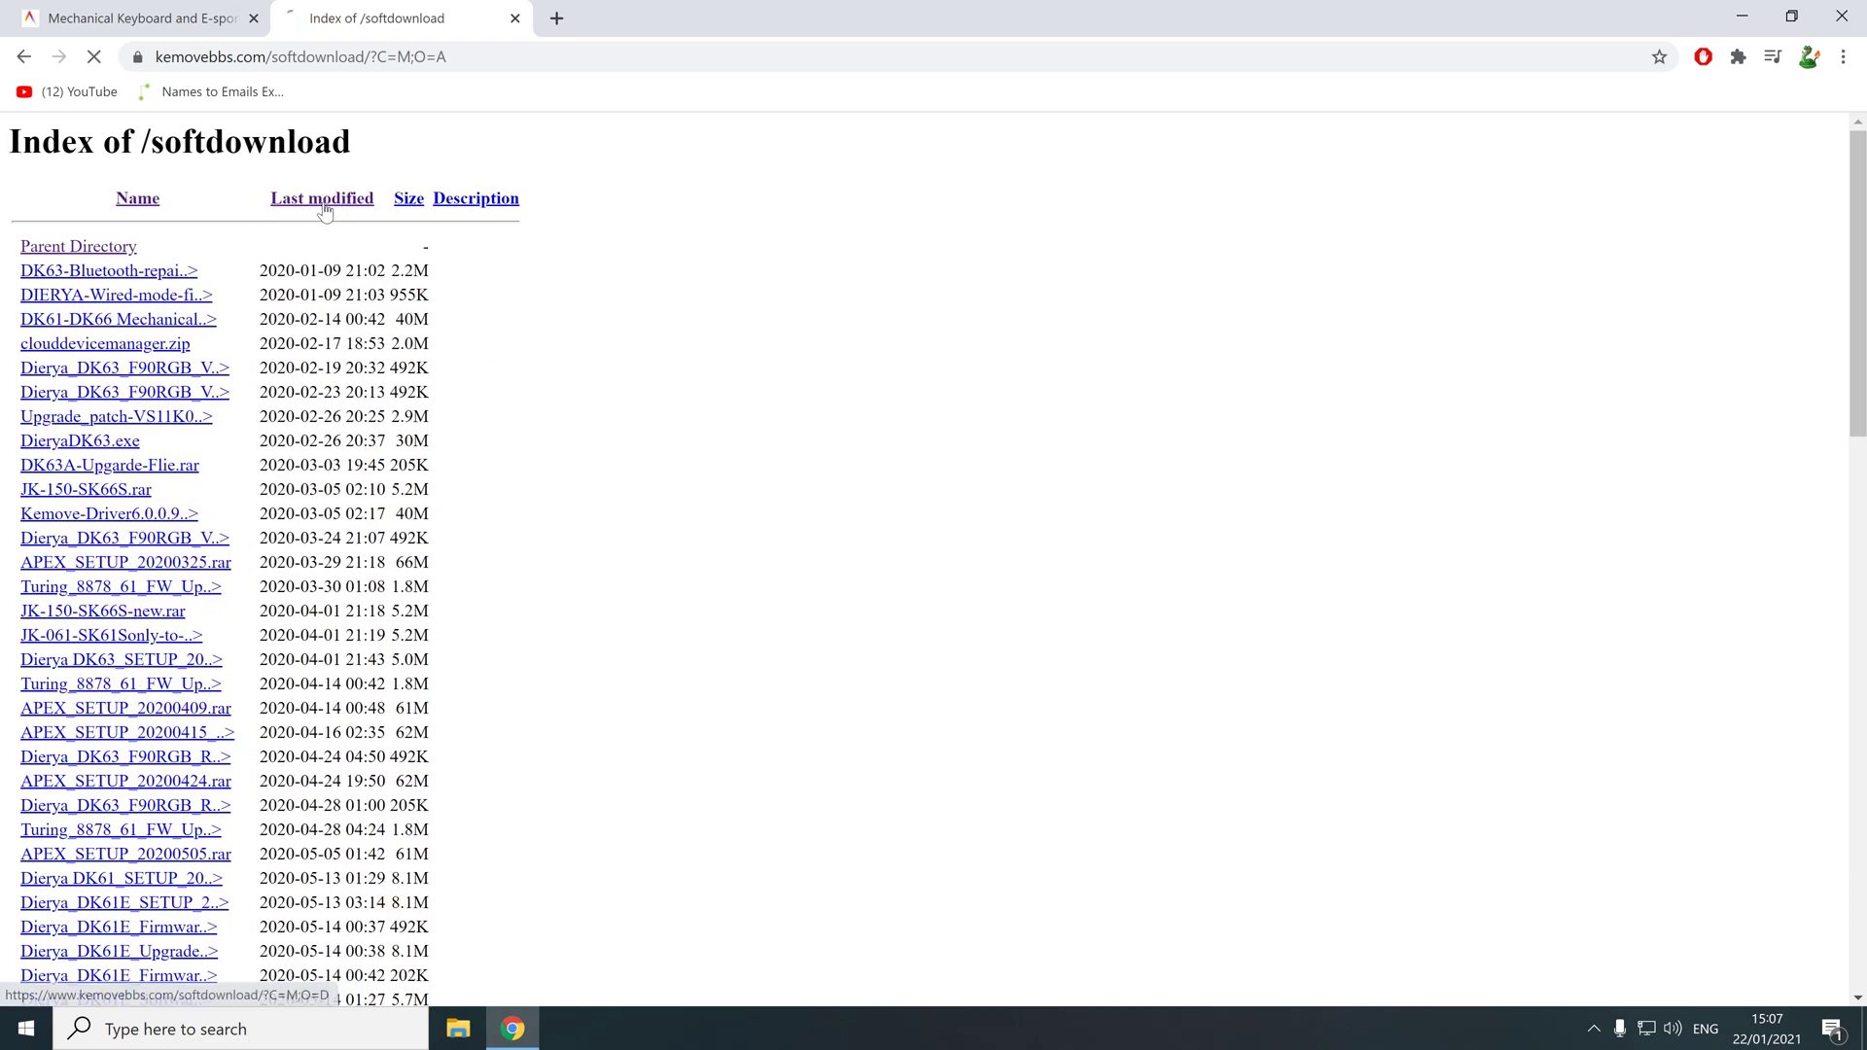
left_click(324, 205)
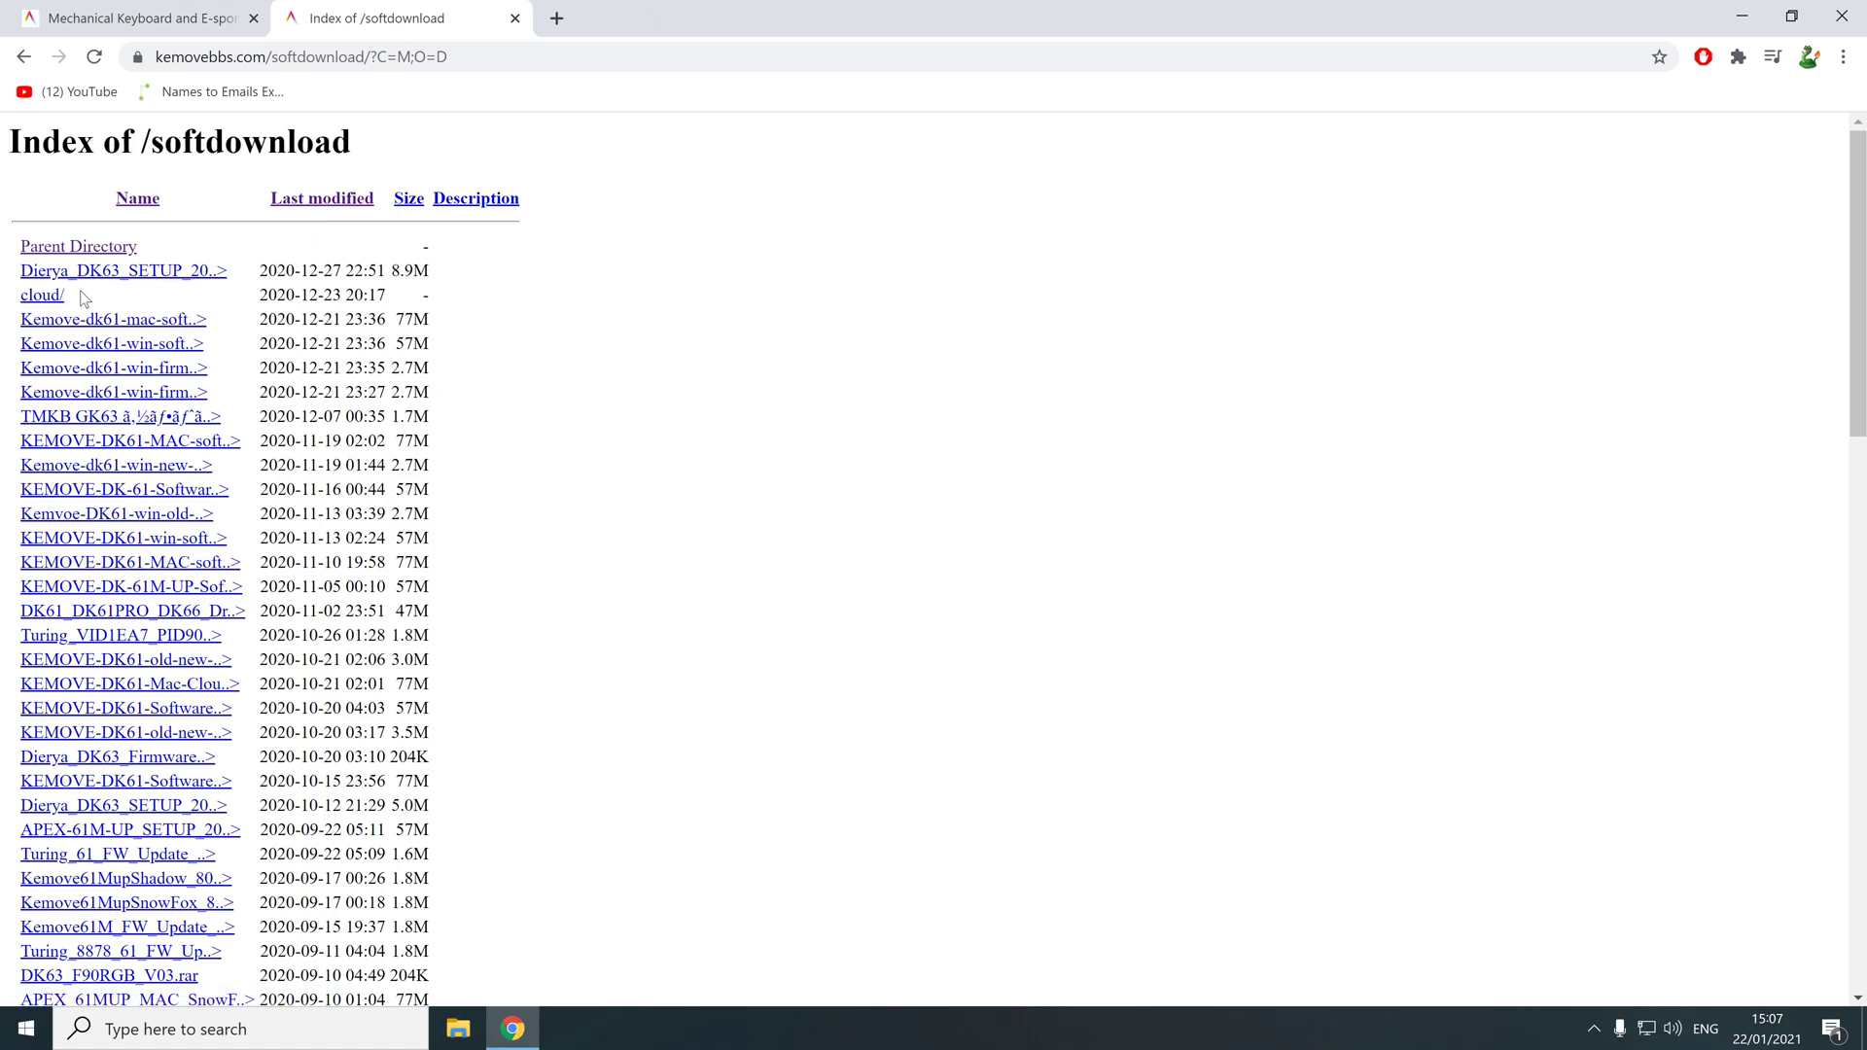
left_click_drag(64, 296, 11, 278)
left_click(497, 312)
left_click(33, 271)
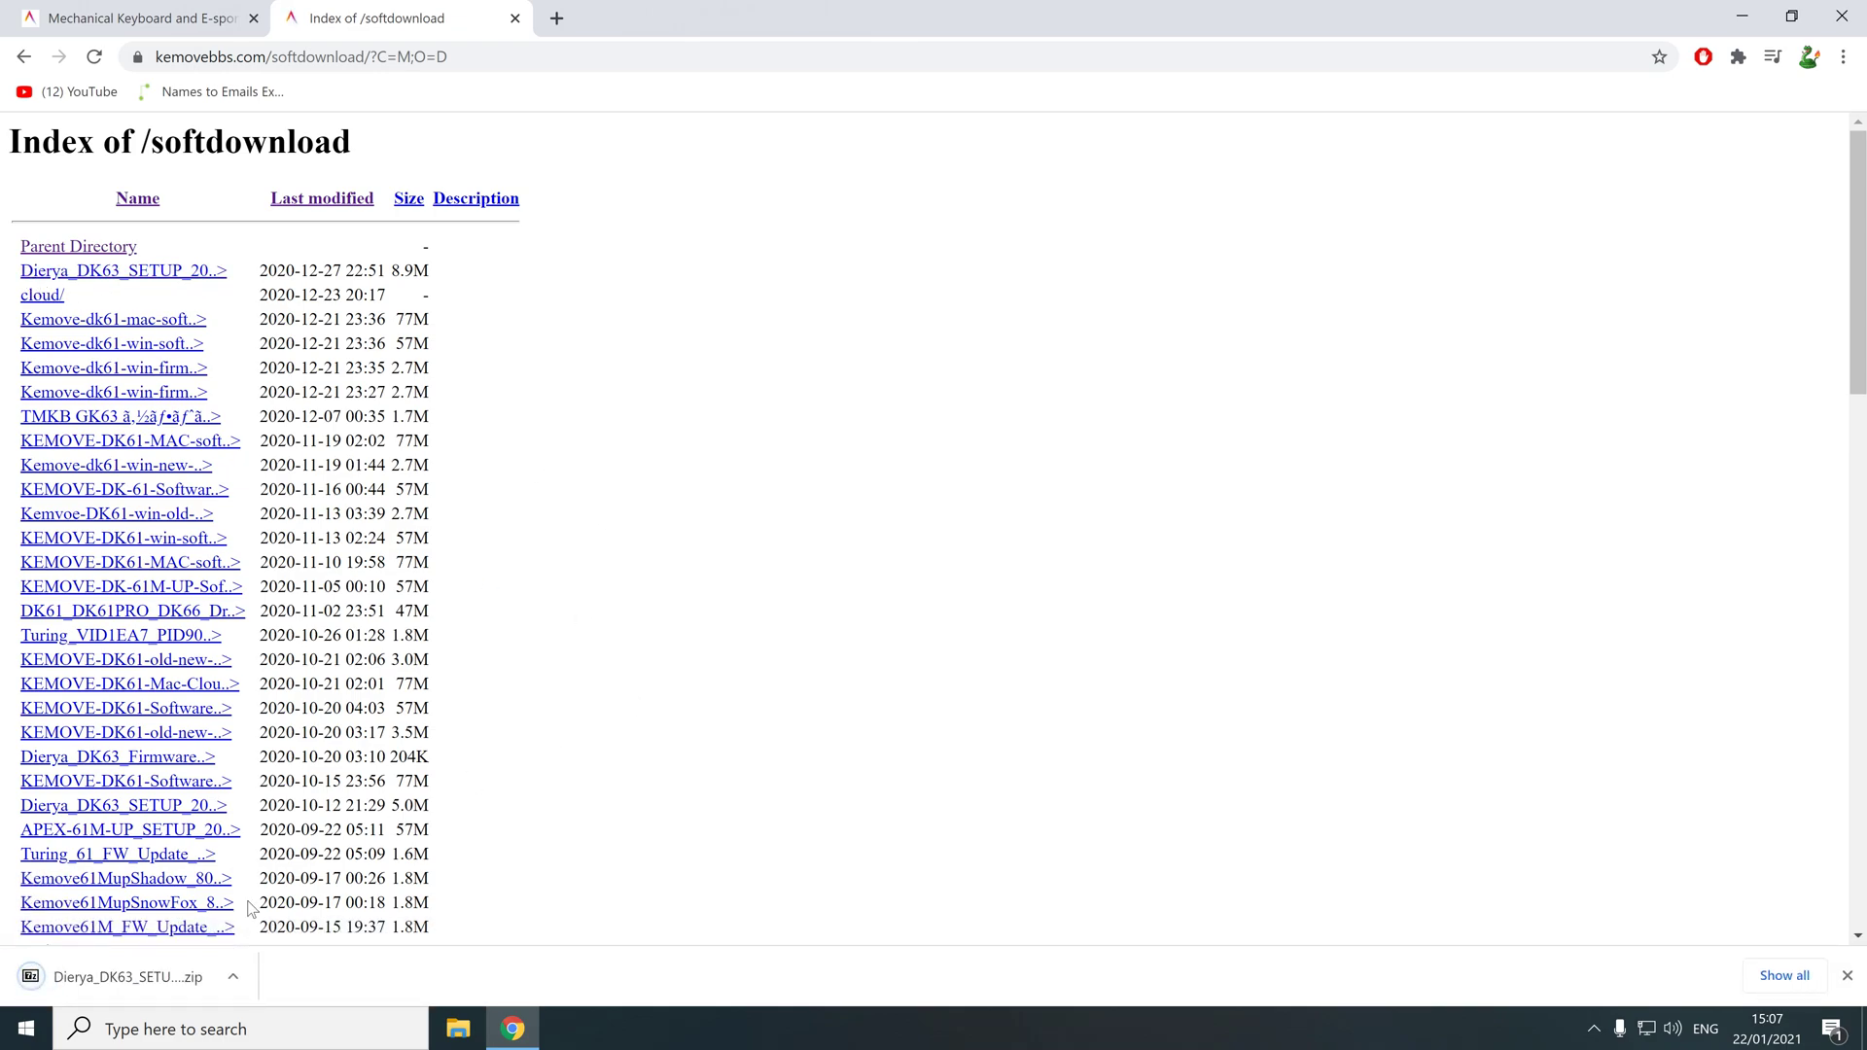
Step: Open the downloaded Dierya DK63 setup zip in 7-Zip and check the hidden tray icons
left_click(109, 976)
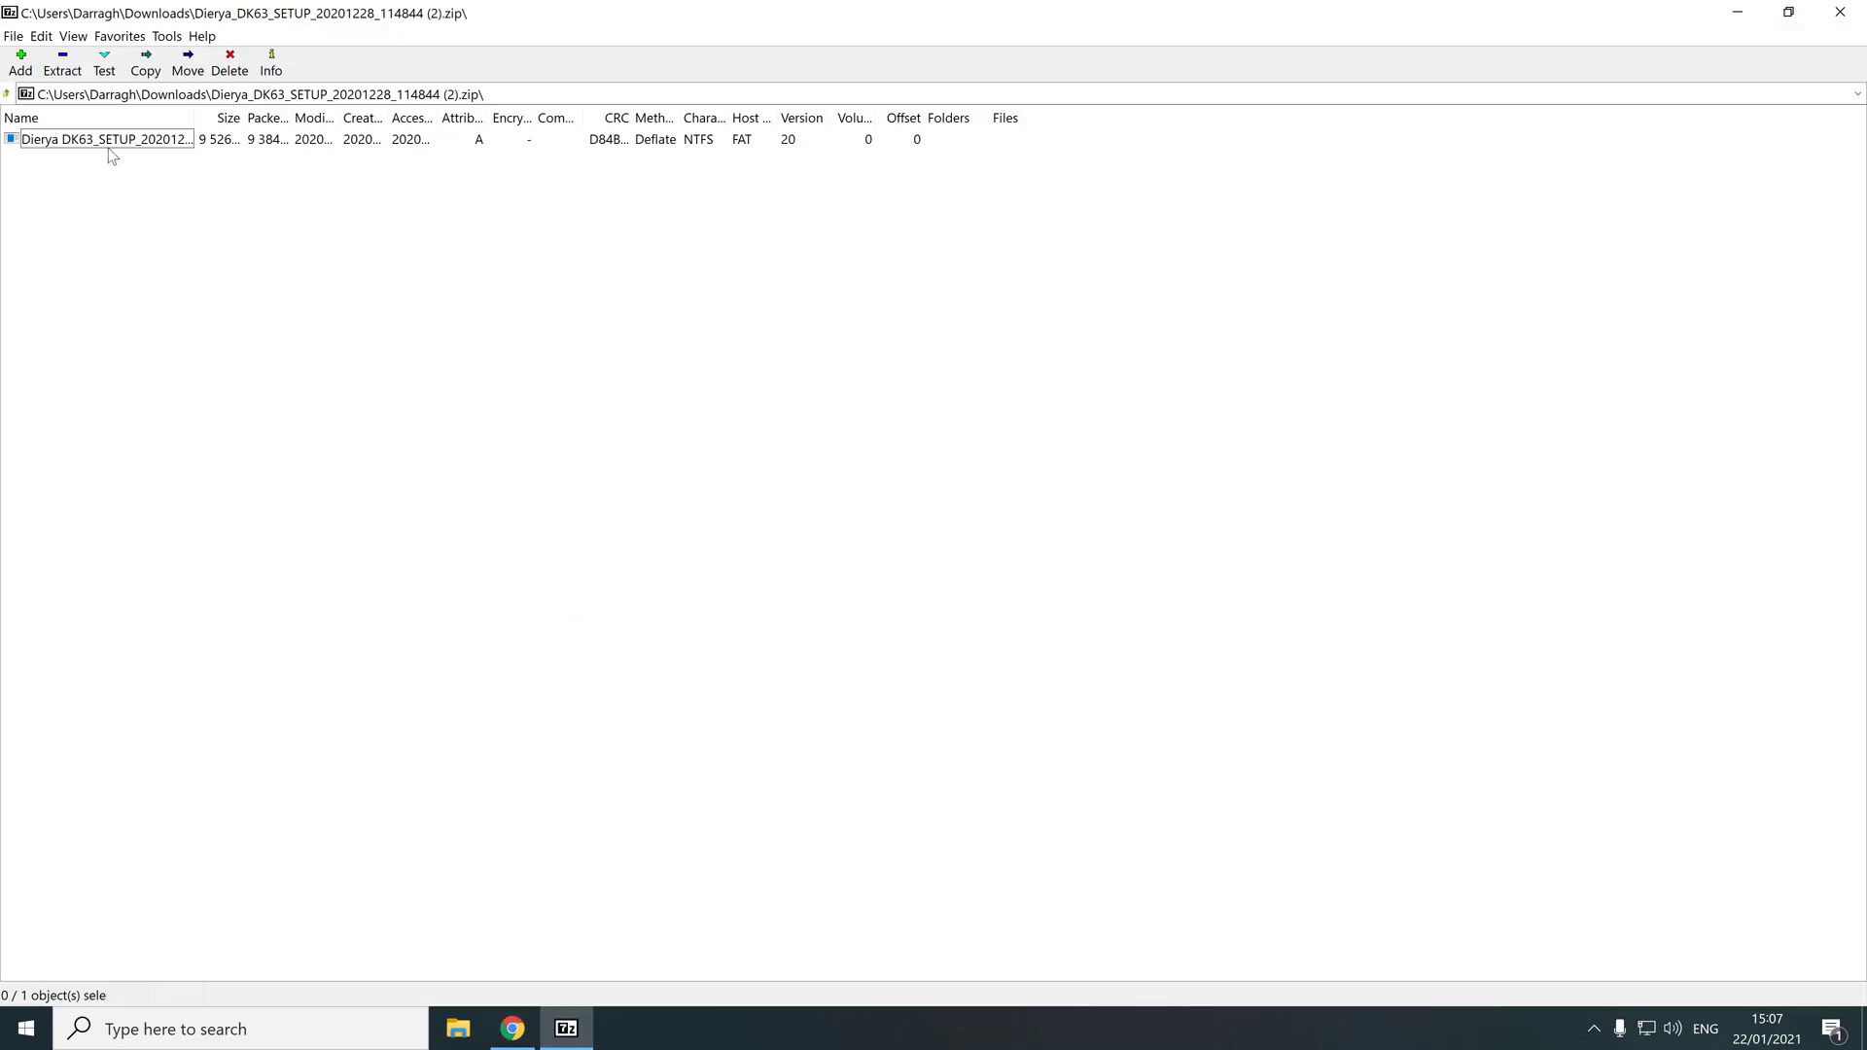
left_click(1595, 1029)
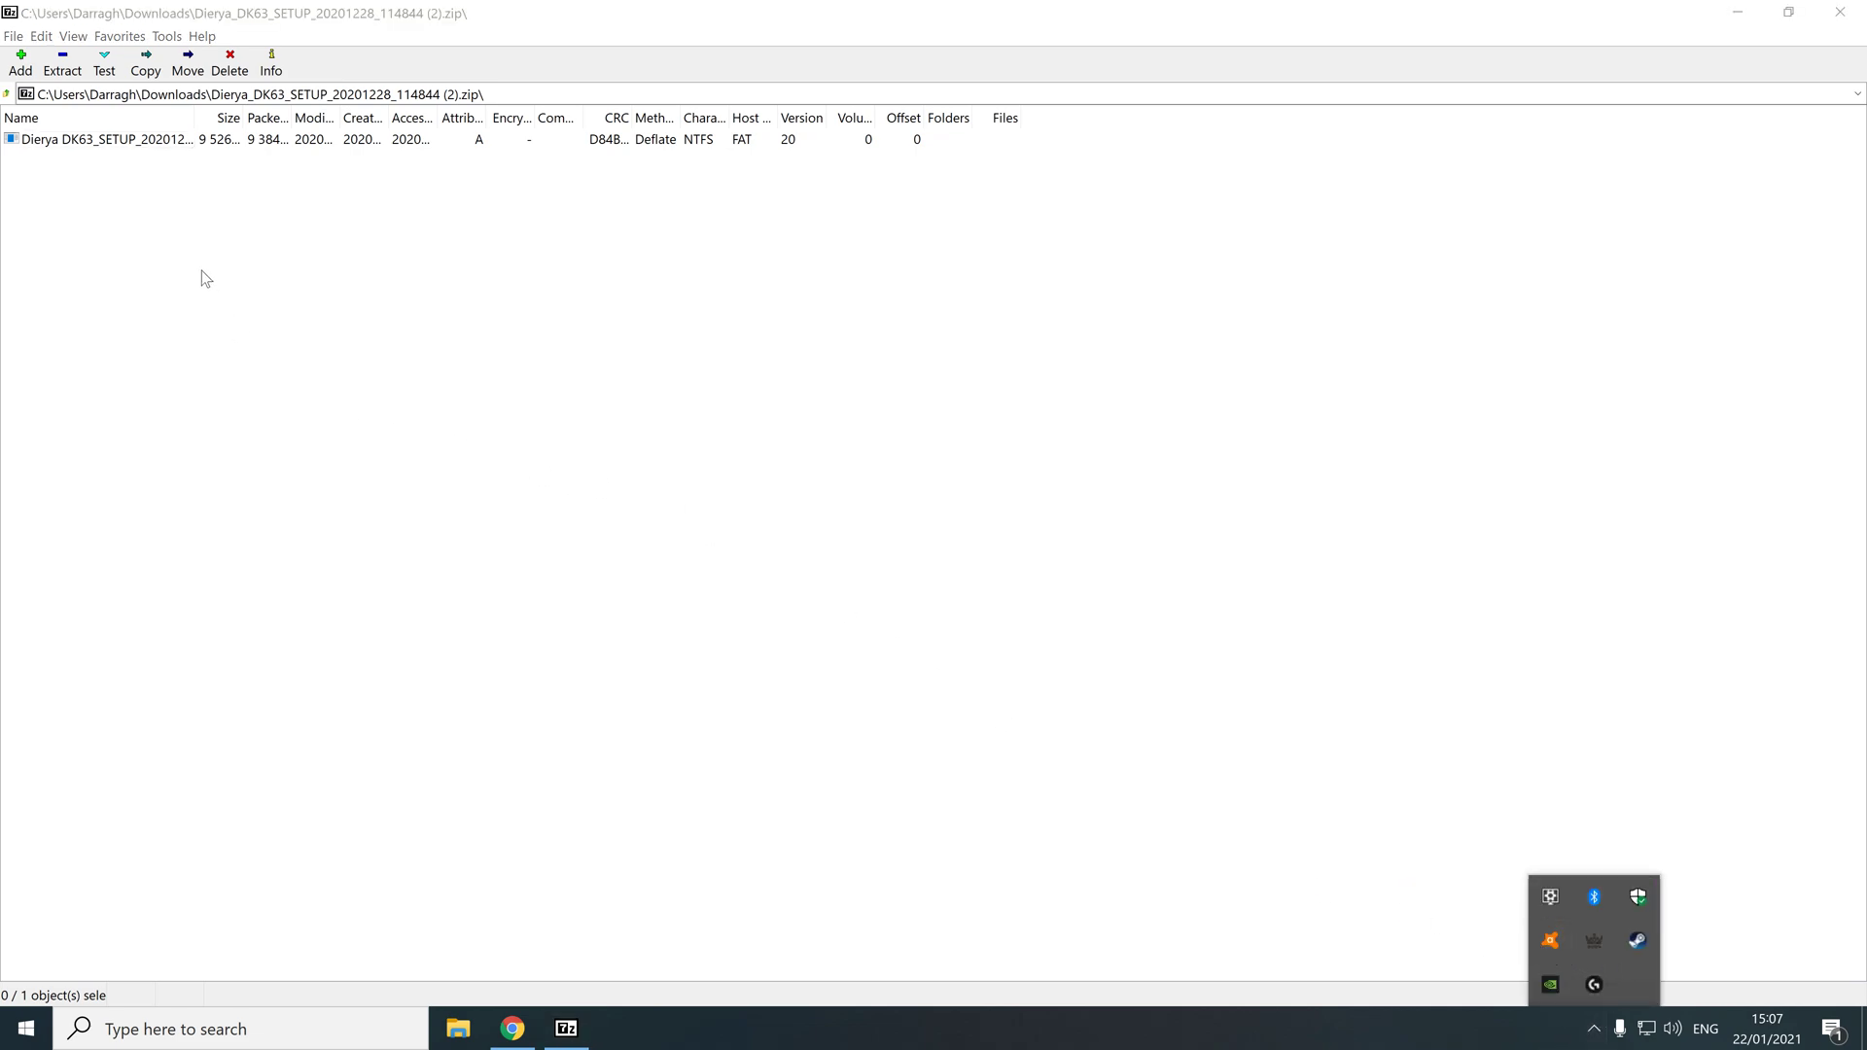
left_click(365, 397)
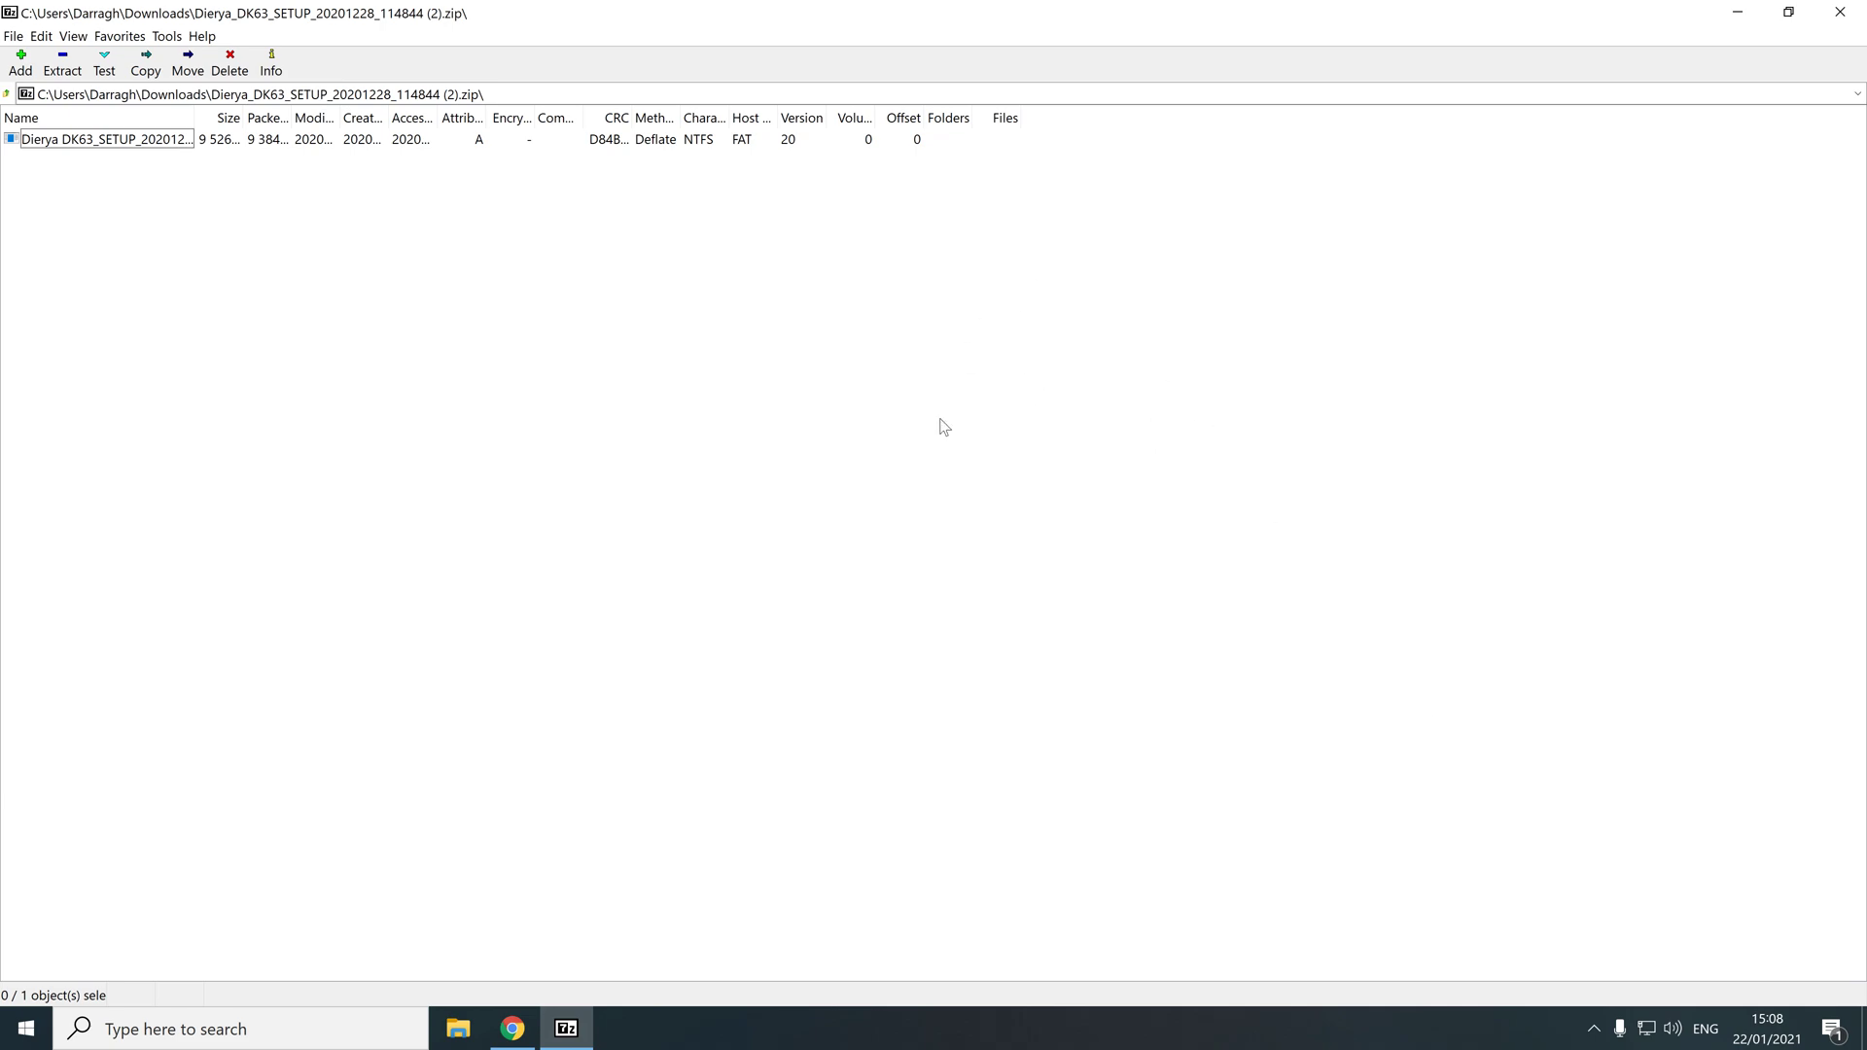
left_click(1596, 1029)
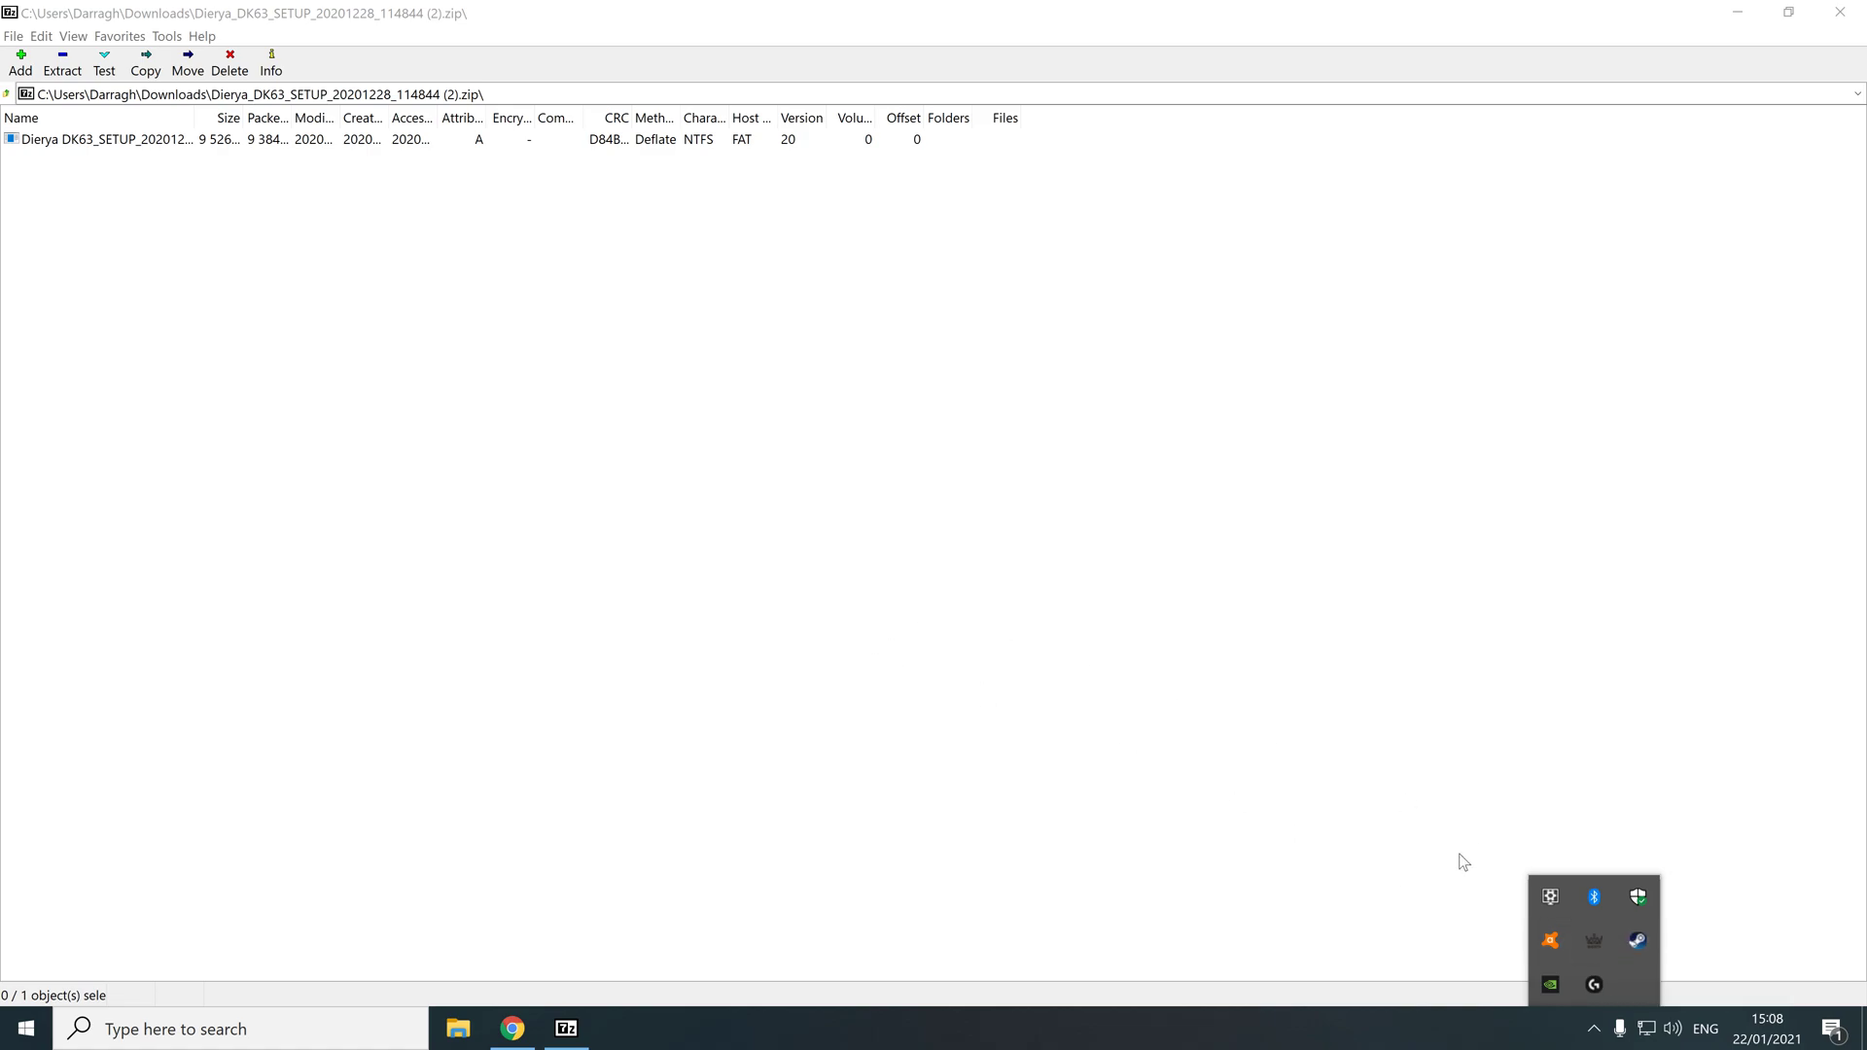
Step: Launch the DK63 software from the crown tray icon, minimise 7-Zip and Chrome, and nudge its window
left_click(1593, 940)
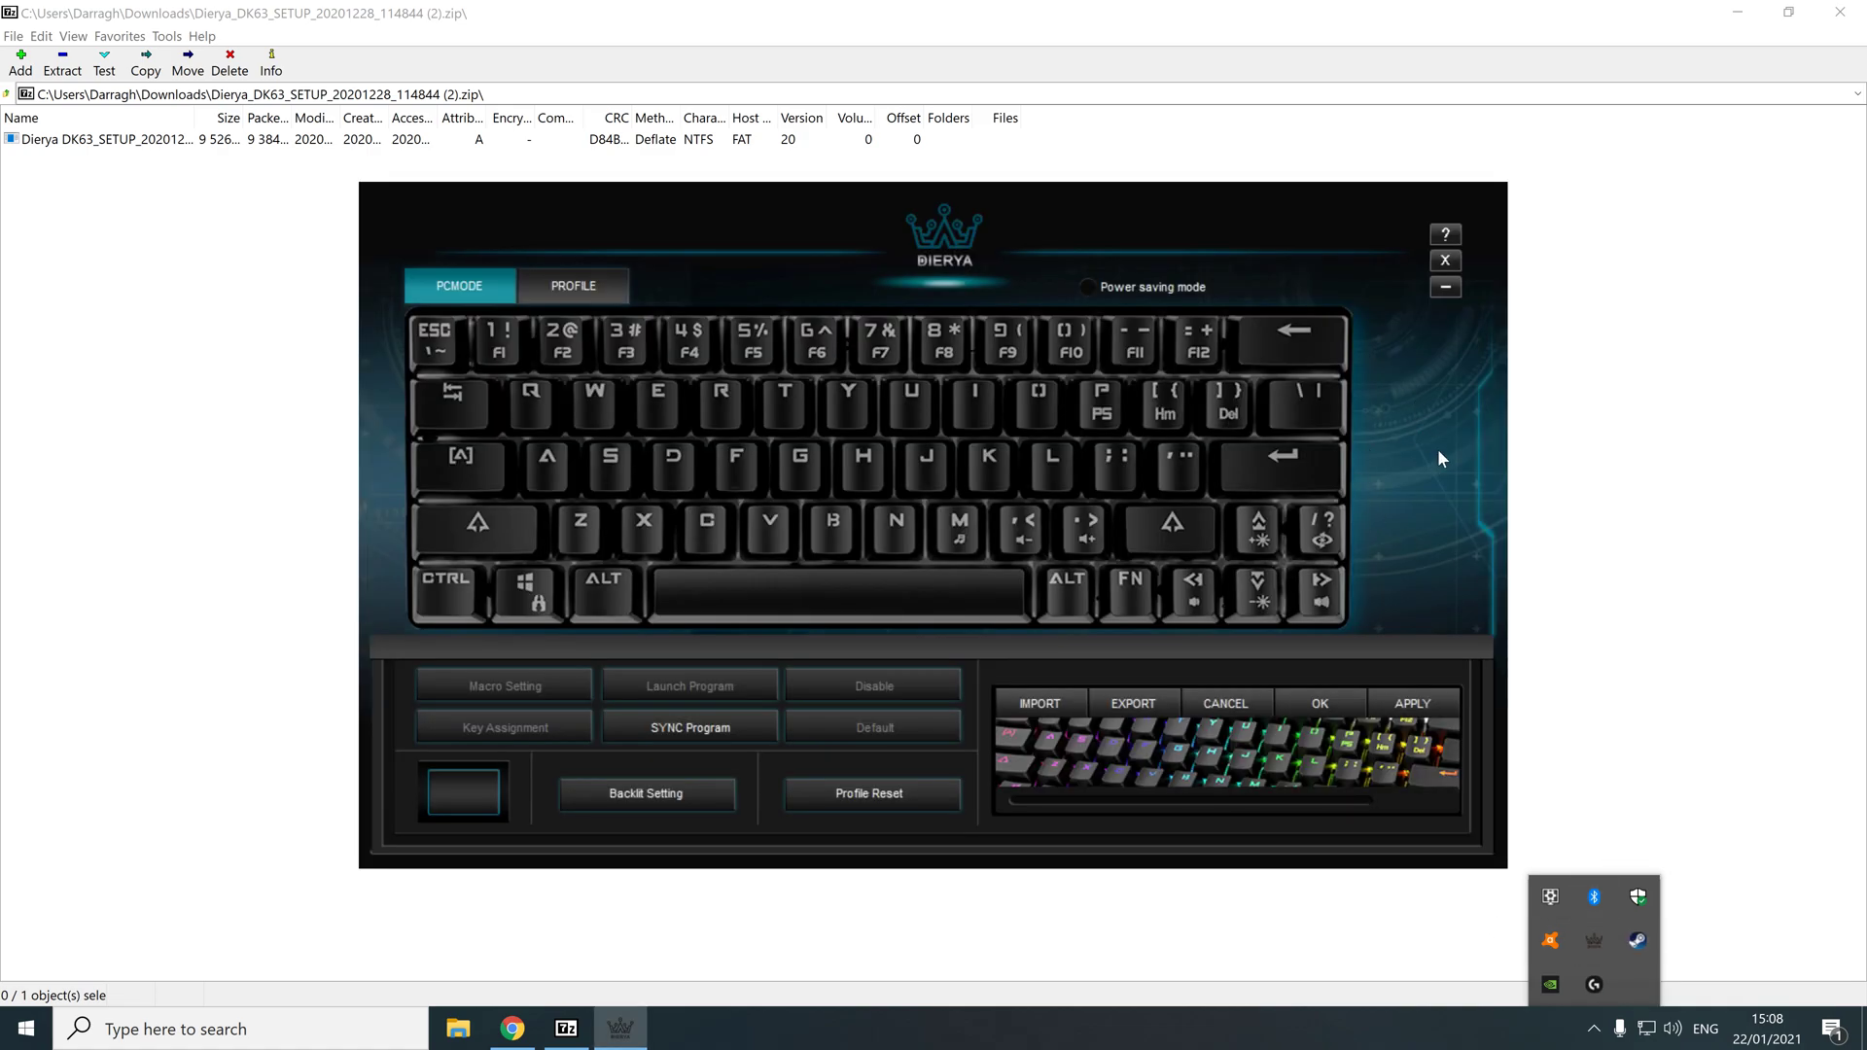
left_click(1738, 13)
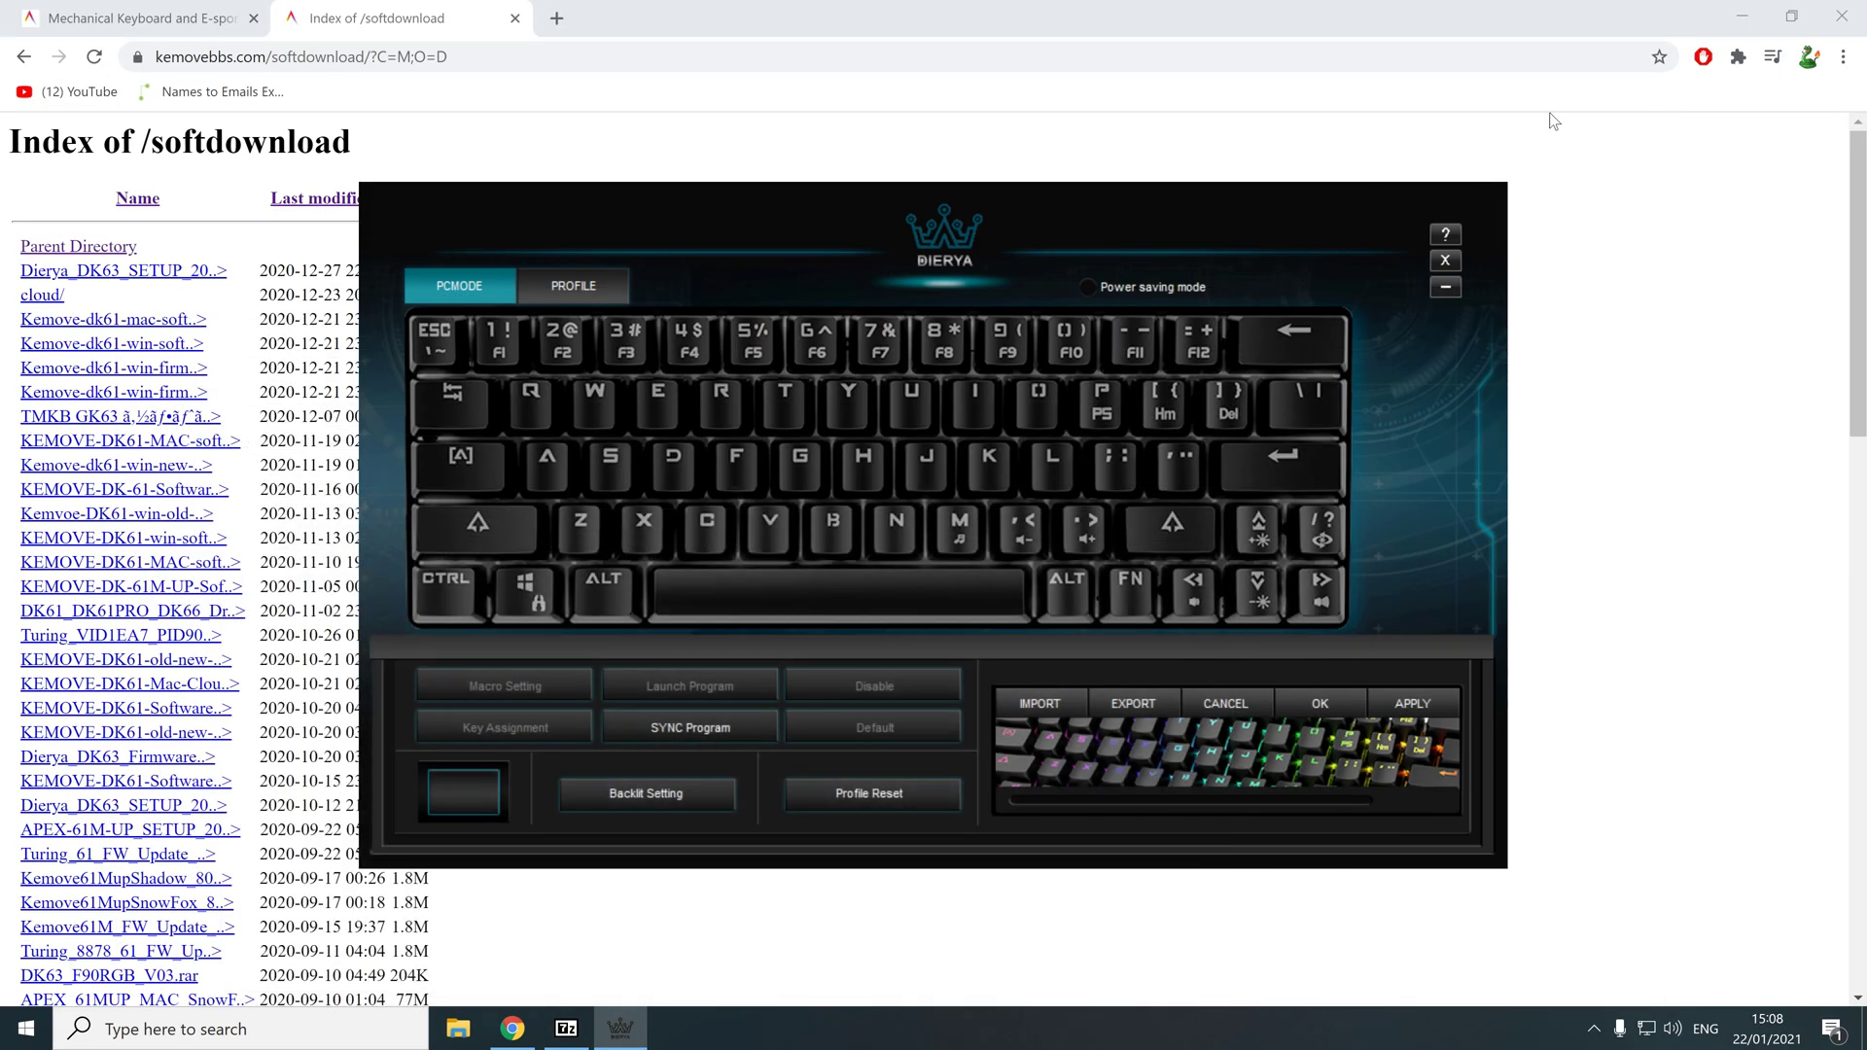
left_click(1739, 14)
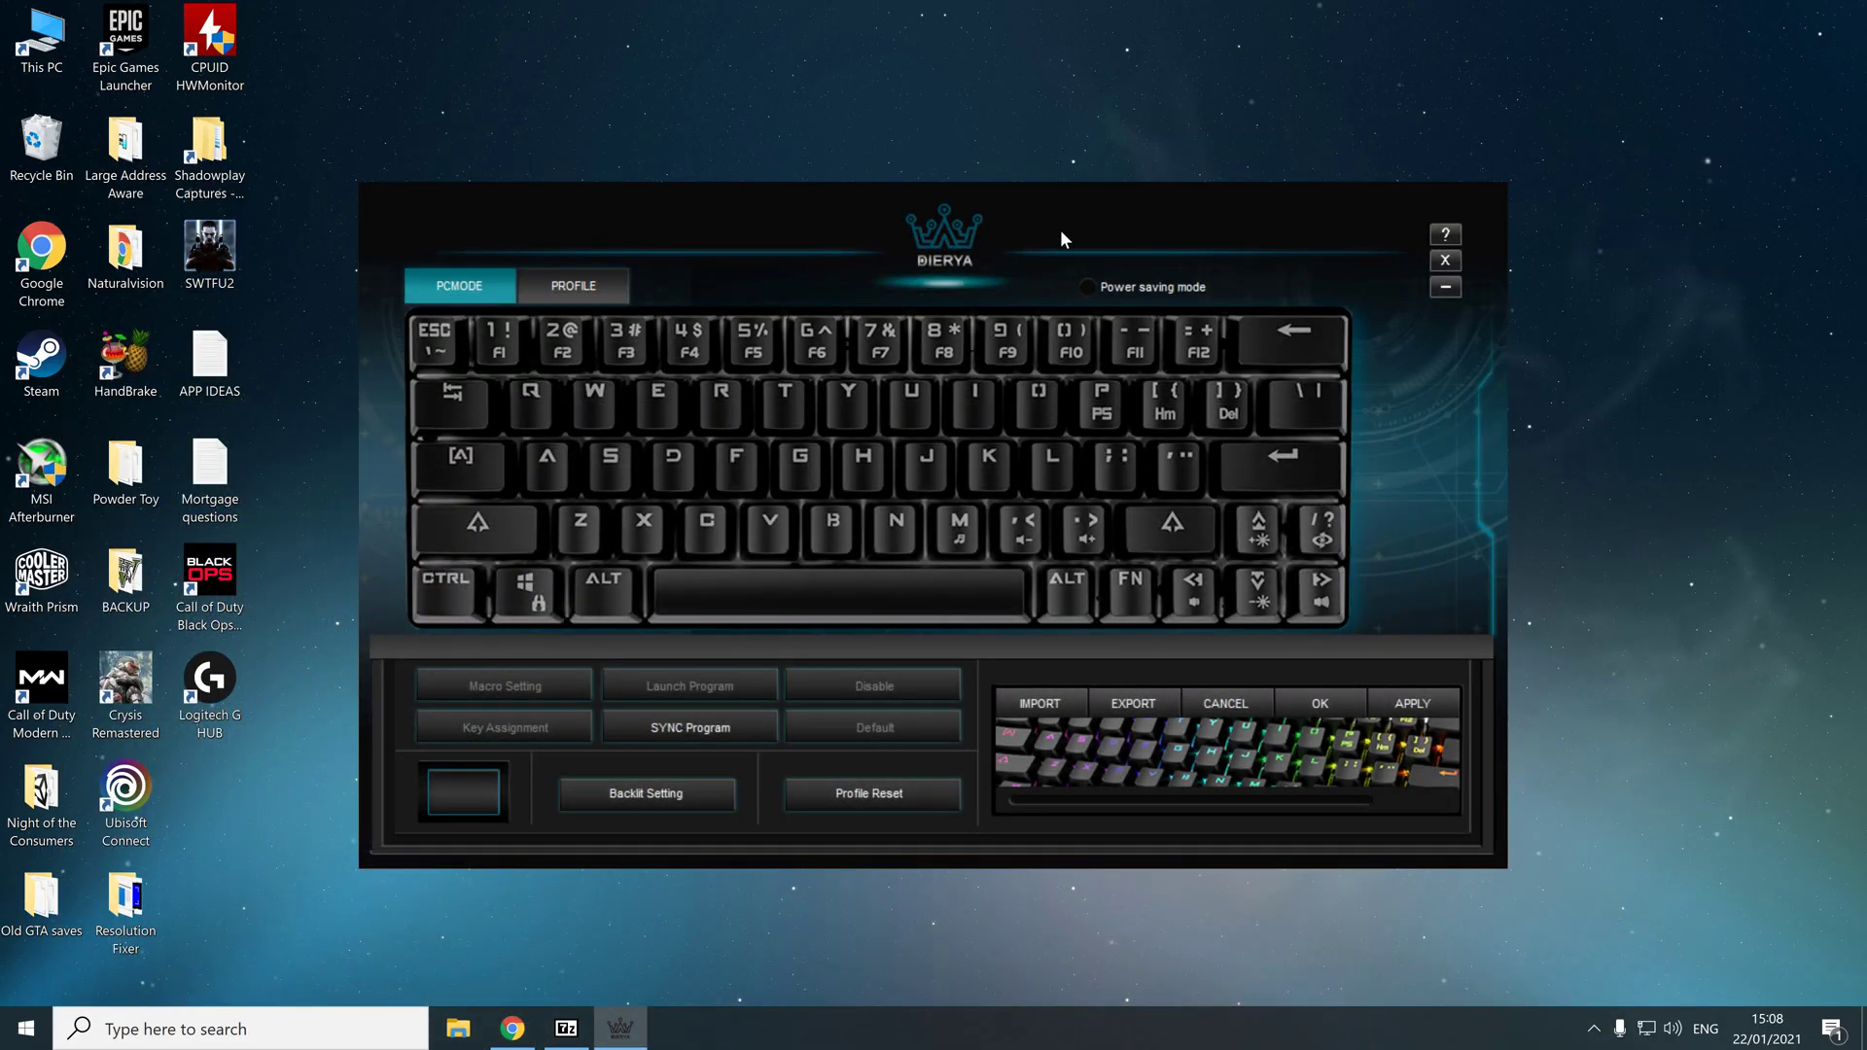
left_click_drag(1061, 230, 1078, 252)
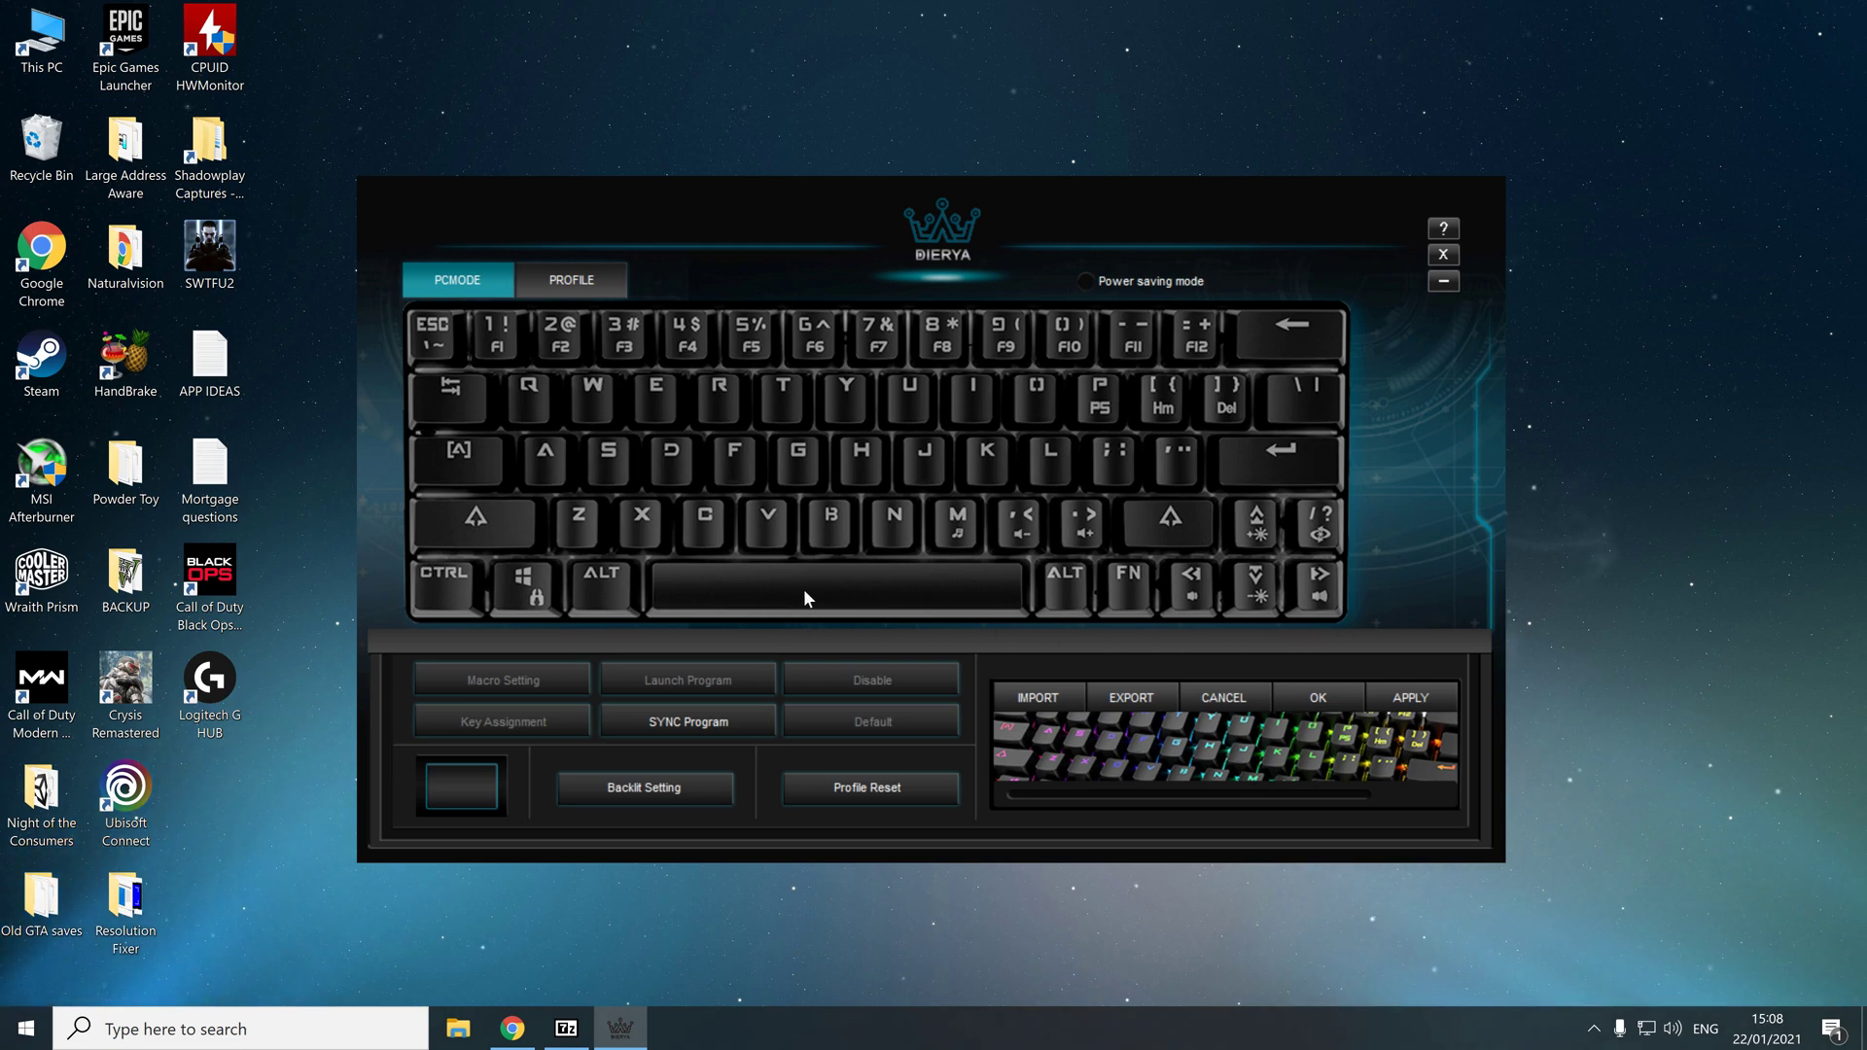
Step: In Backlit Setting, select the Customize effect and pick green (R55 G255 B0) from the colour bar
left_click(643, 788)
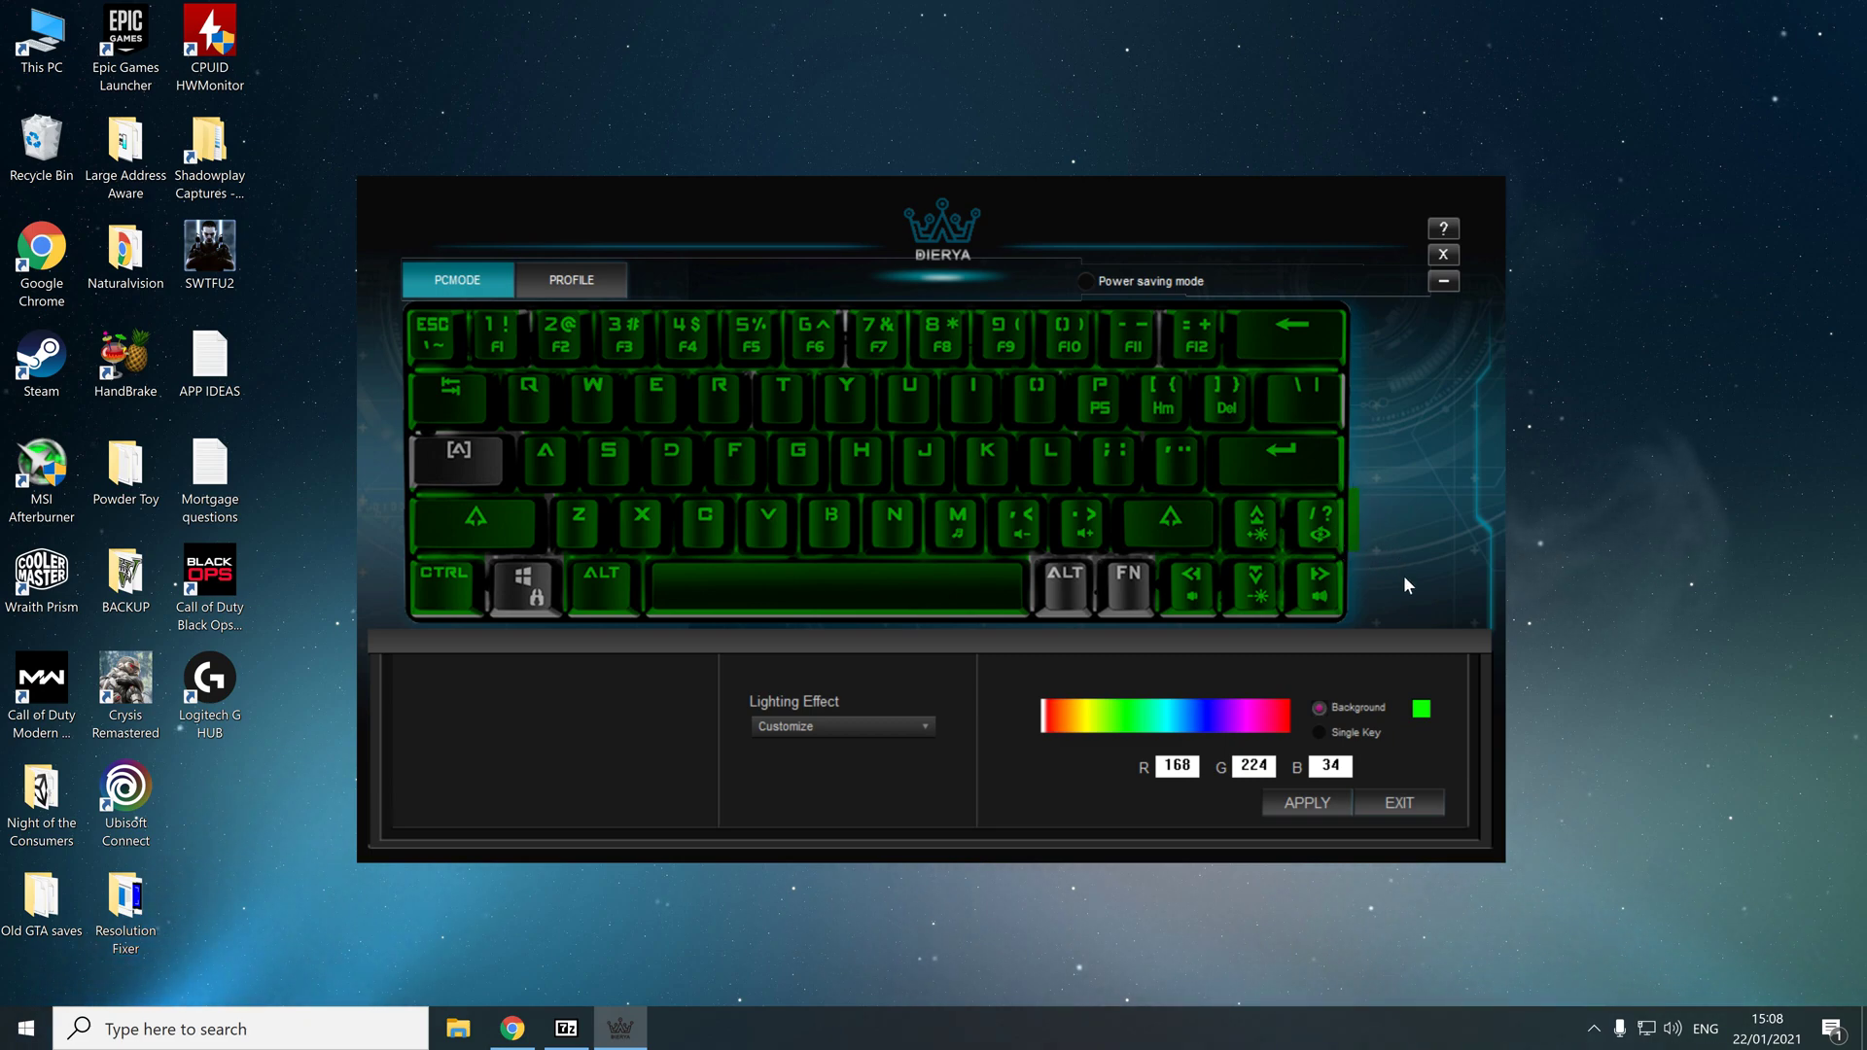
left_click(888, 731)
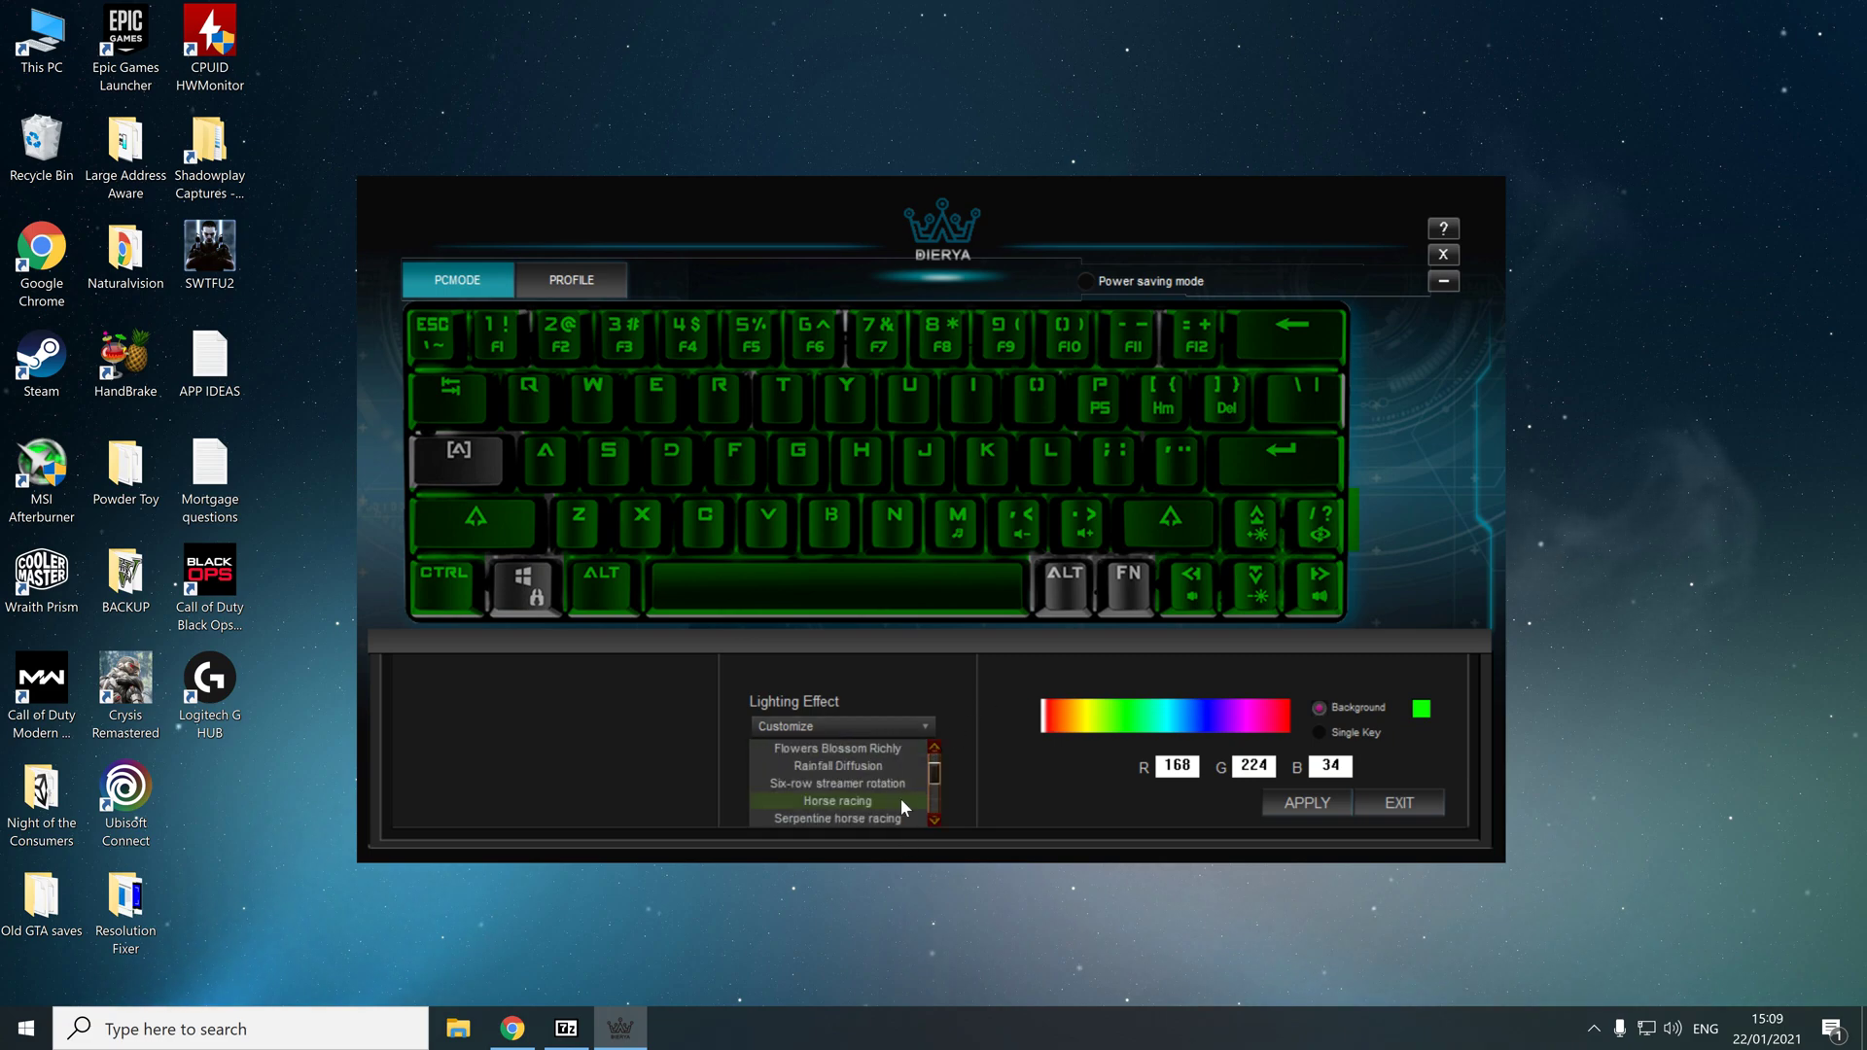
left_click(851, 817)
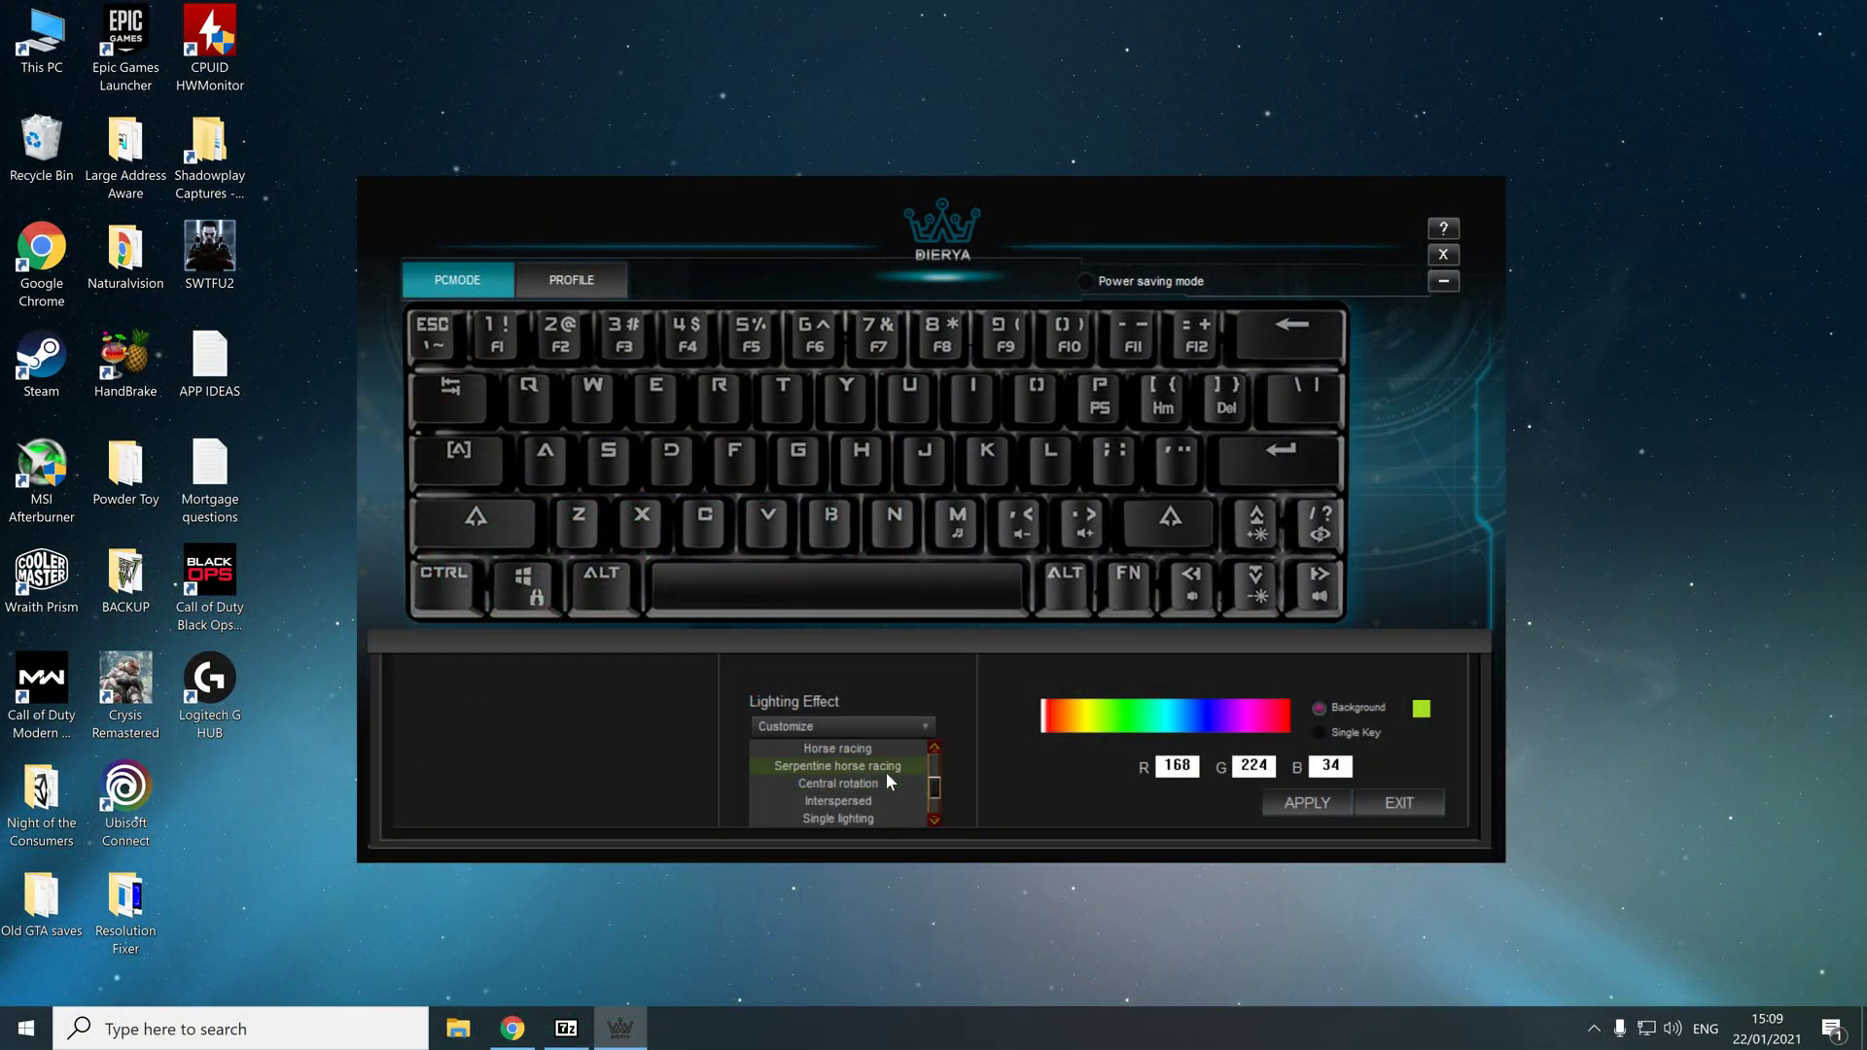
left_click(989, 767)
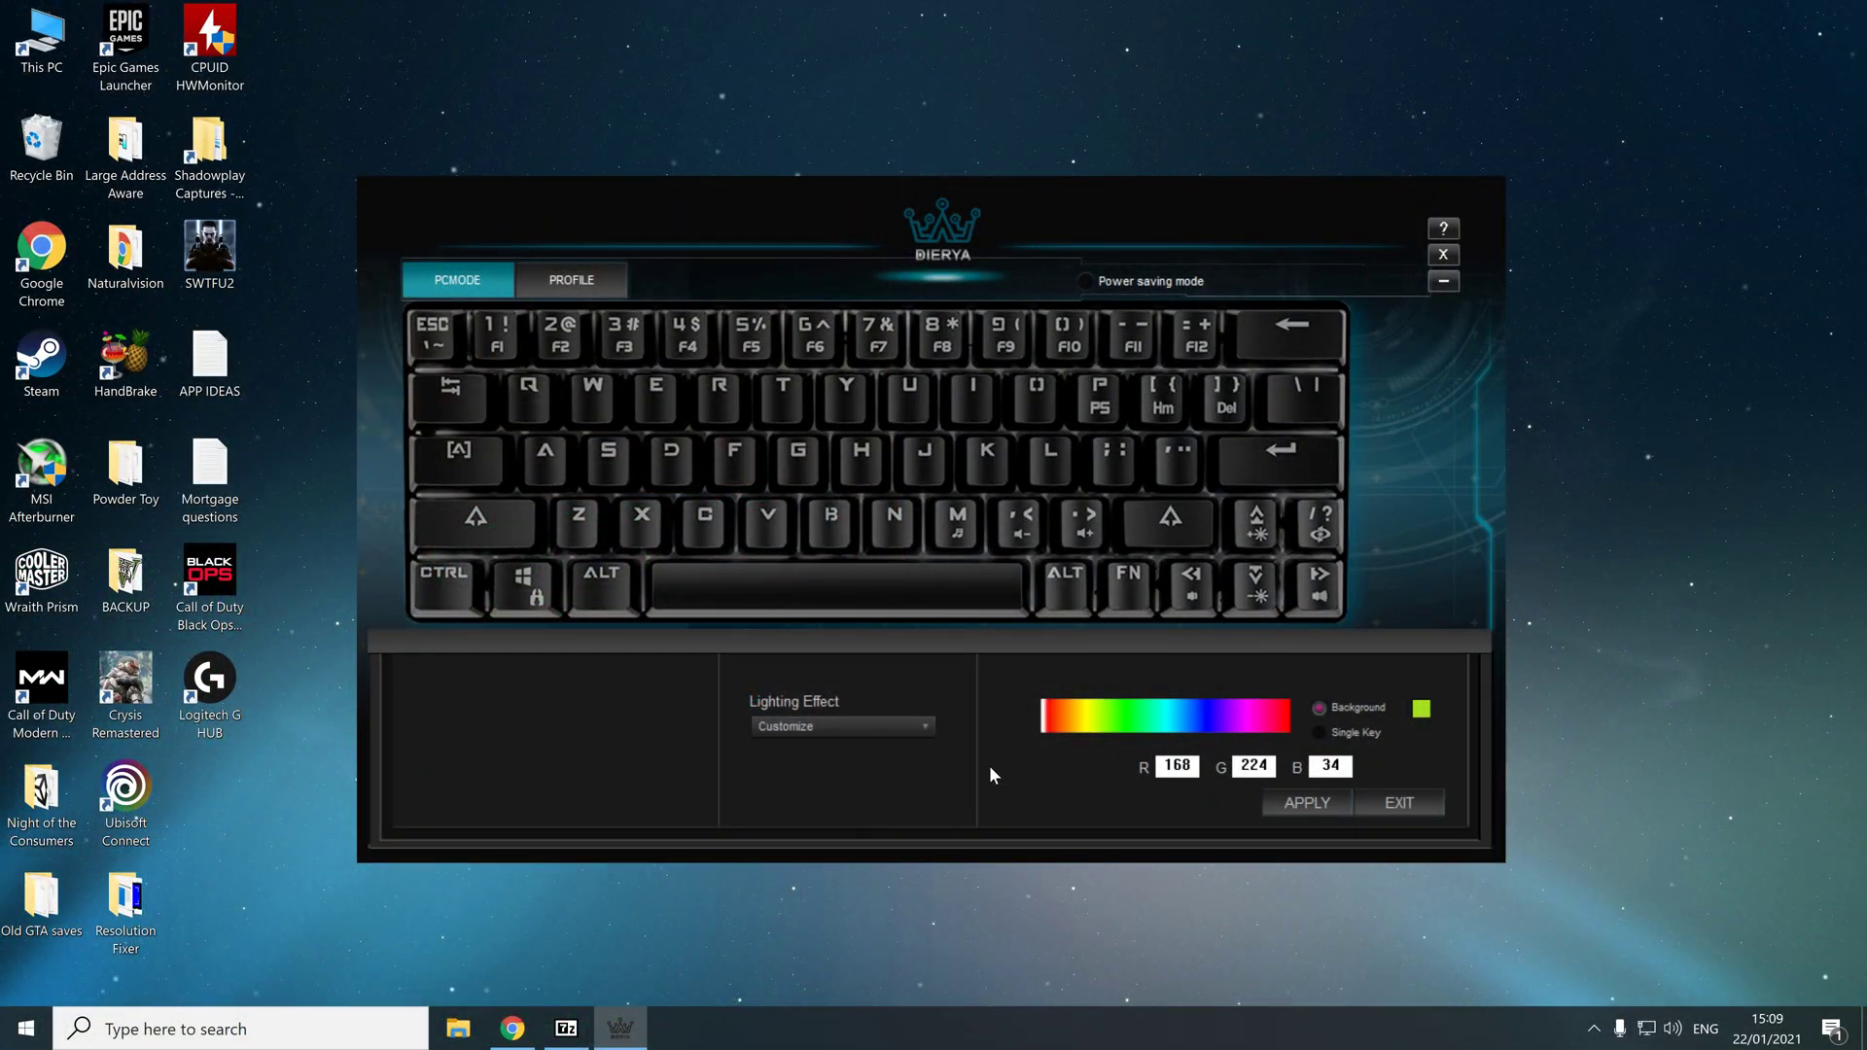
left_click(1123, 721)
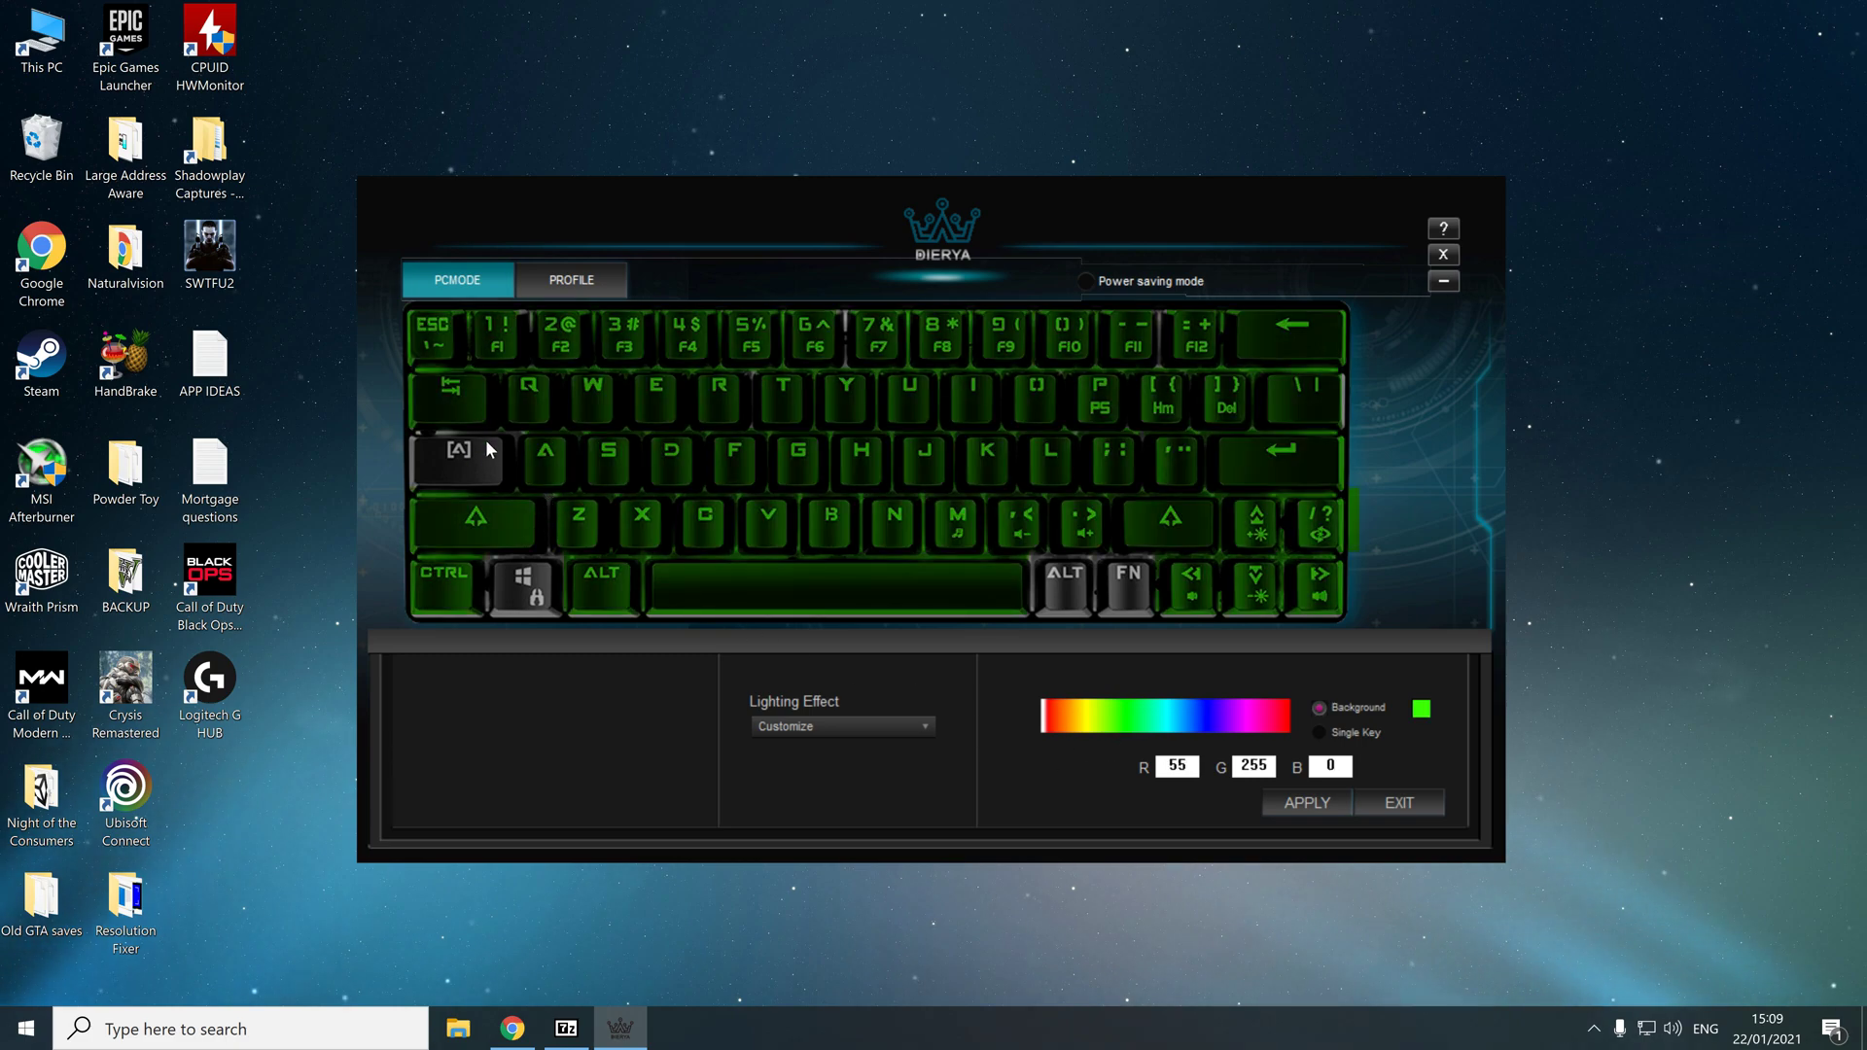